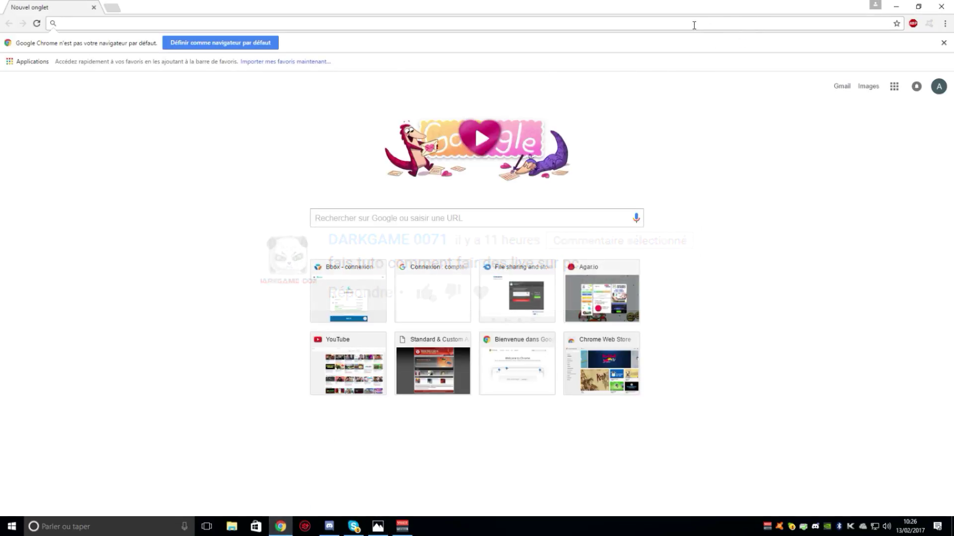
Step: Search the web for "obs" and open the Open Broadcaster Software home page
{"action": "type", "text": "obs"}
{"action": "key", "text": "Return"}
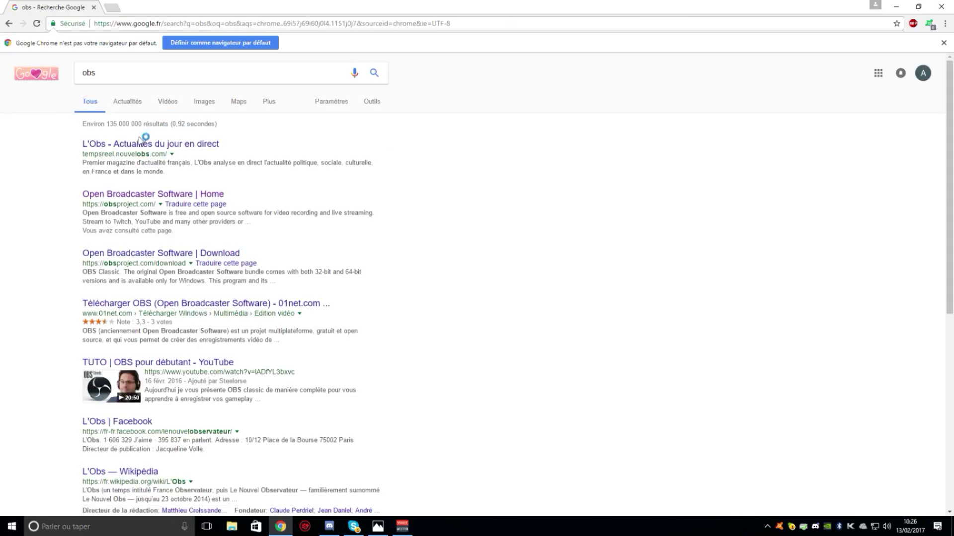
{"action": "left_click", "coordinate": [189, 199]}
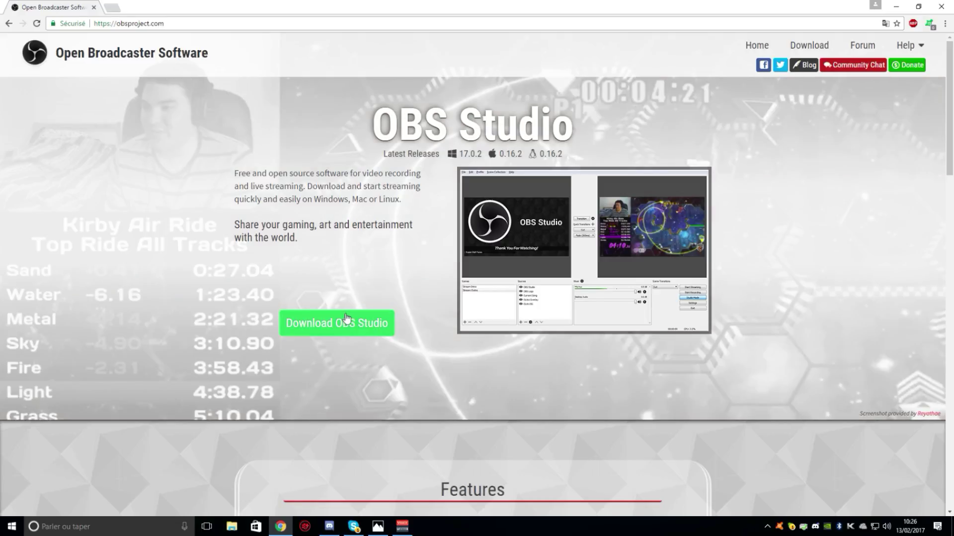
Step: Start downloading the Windows 7+ installer of OBS Studio and cancel that download
{"action": "left_click", "coordinate": [347, 317]}
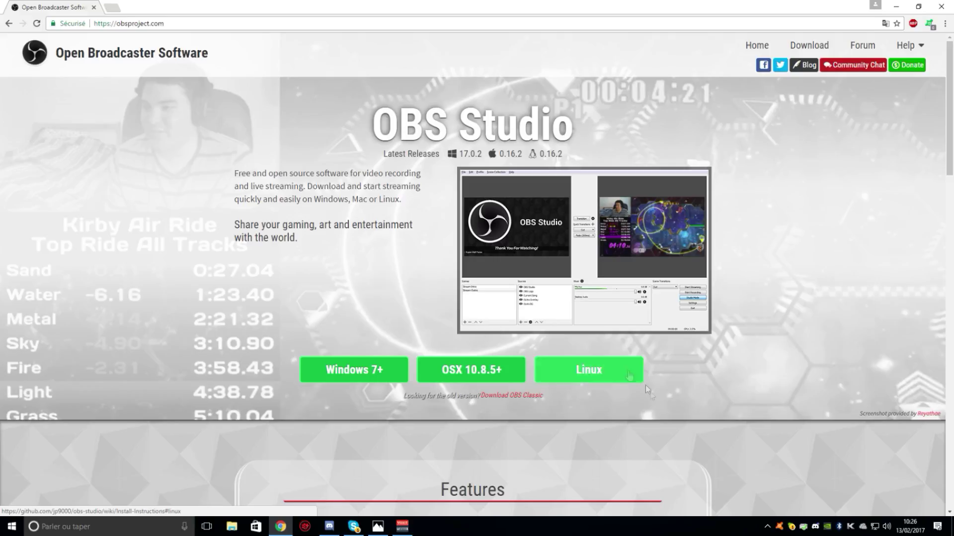
{"action": "left_click", "coordinate": [360, 372]}
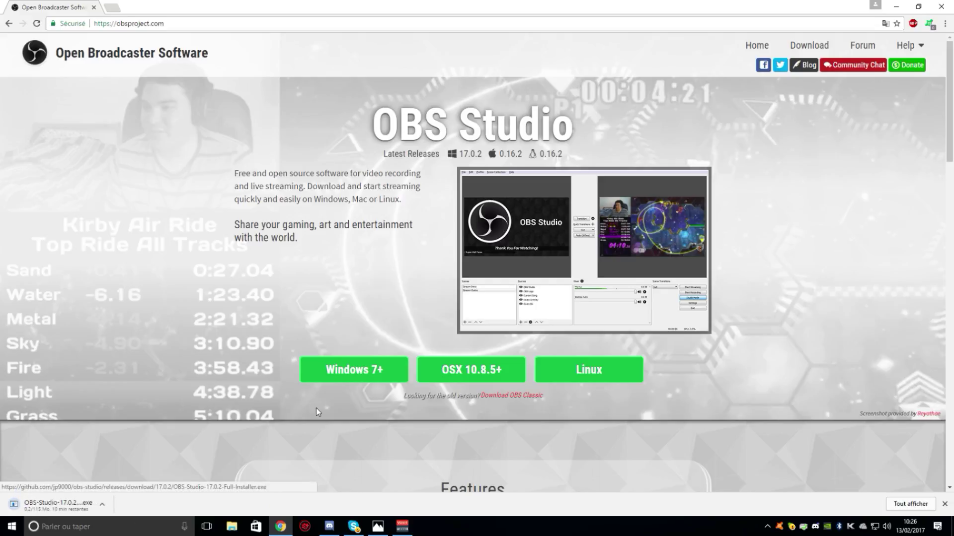
{"action": "left_click", "coordinate": [102, 508]}
{"action": "left_click", "coordinate": [132, 489]}
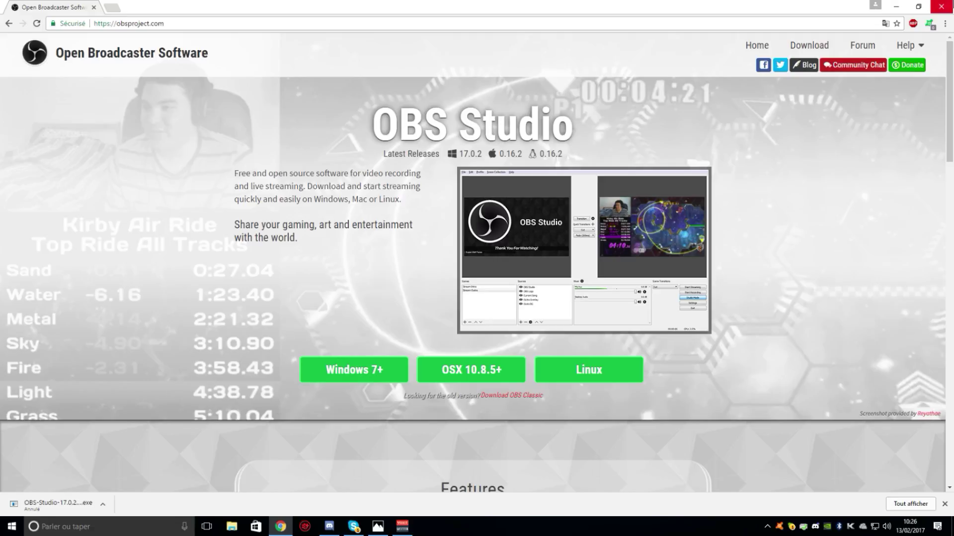
Step: Minimize the browser and launch OBS Studio from the desktop
{"action": "left_click", "coordinate": [902, 4]}
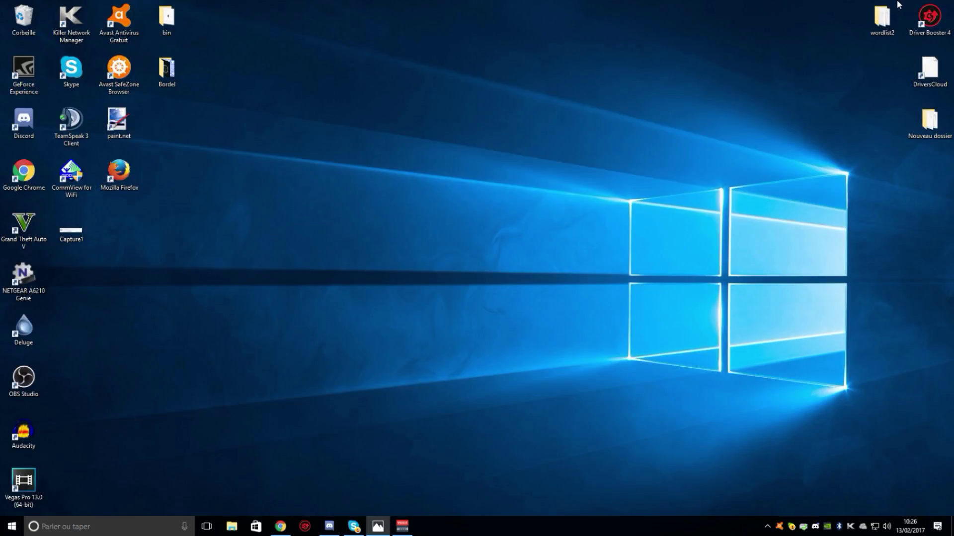
{"action": "left_click_drag", "start_coordinate": [23, 380], "coordinate": [461, 277]}
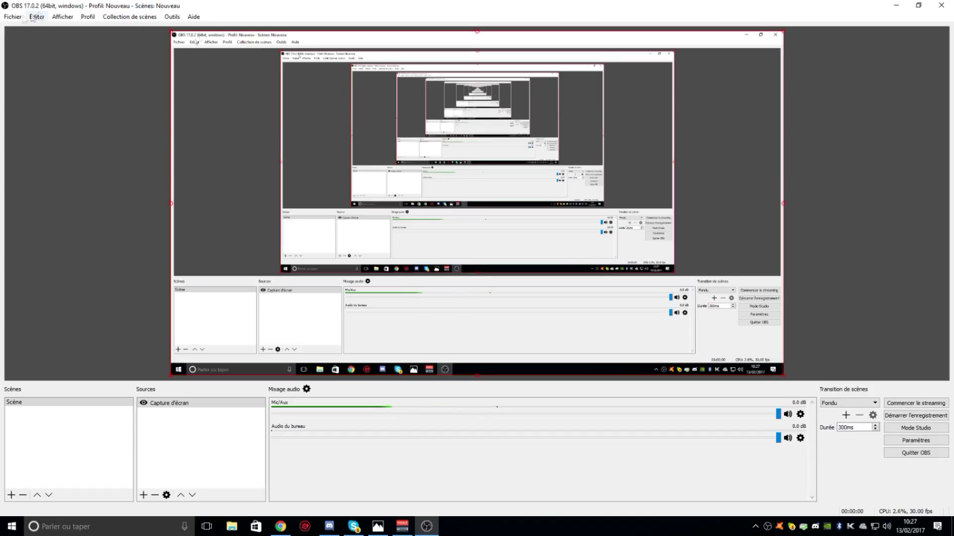
{"action": "left_click", "coordinate": [13, 17]}
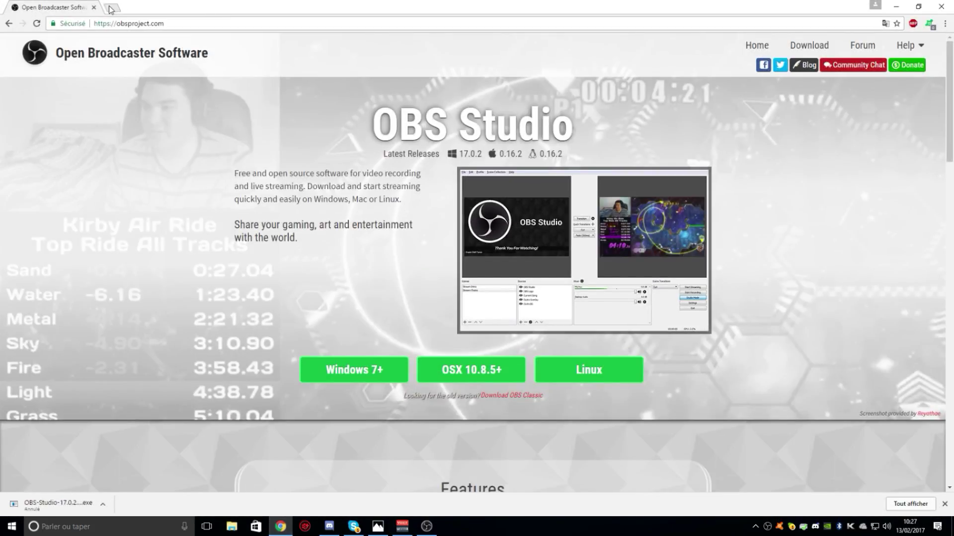
Step: Switch to Chrome, find YouTube in a new tab by searching for "yt", and open the account's own channel page
{"action": "left_click", "coordinate": [110, 8]}
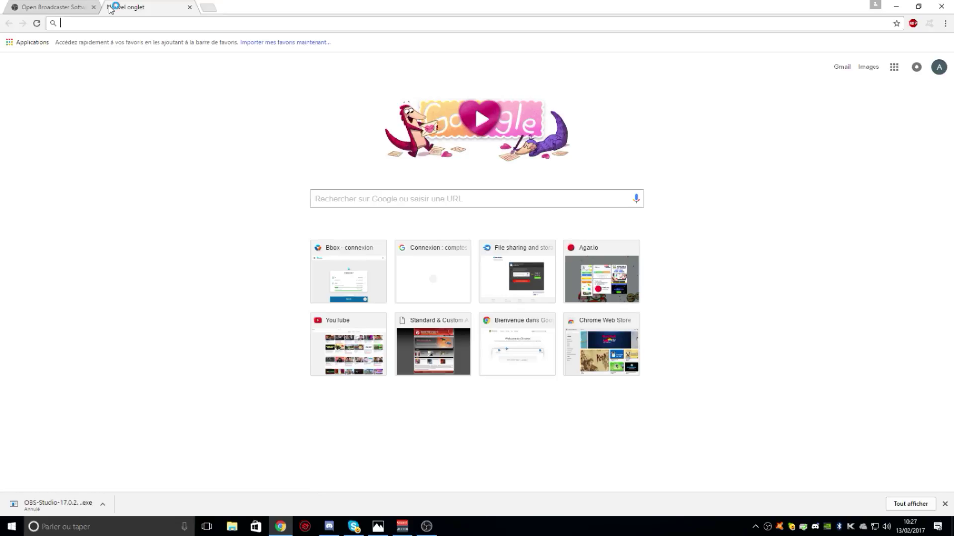
{"action": "type", "text": "yt"}
{"action": "key", "text": "Return"}
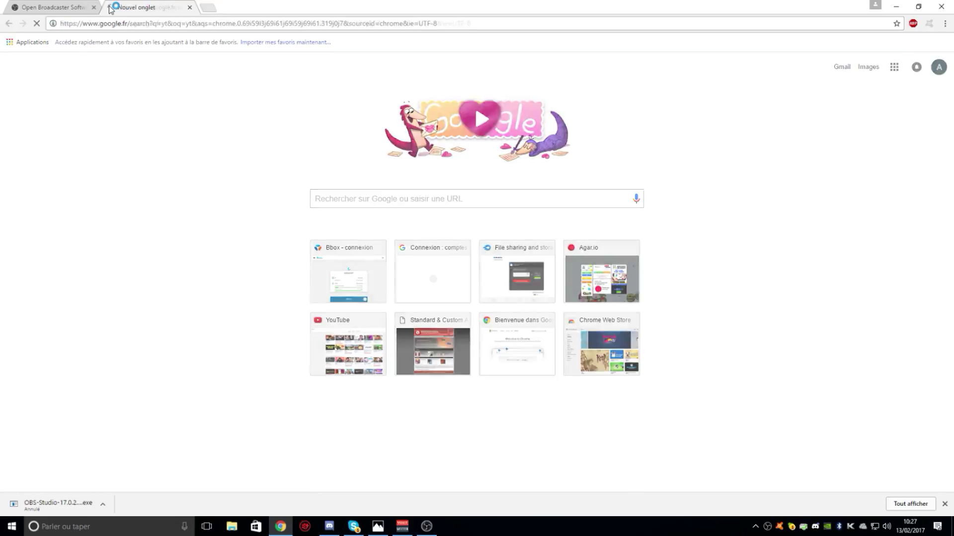
{"action": "left_click", "coordinate": [88, 126]}
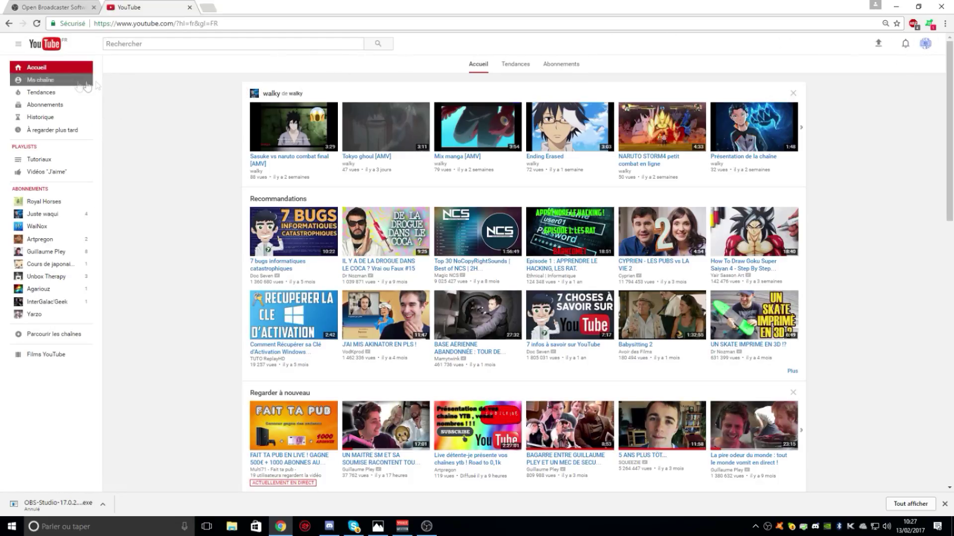
{"action": "left_click", "coordinate": [63, 83]}
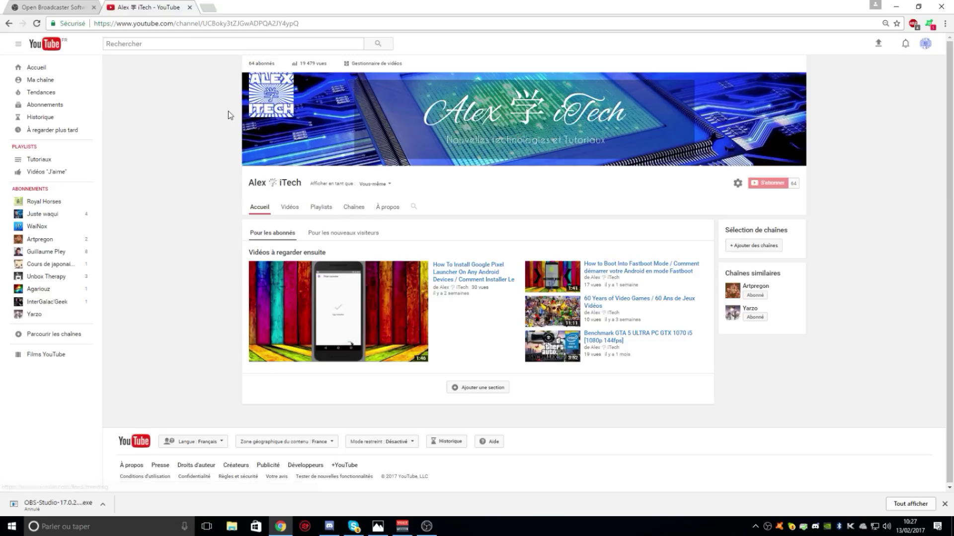
Step: Open the channel's Creator Studio and go to its live streaming section (Diffusion en direct)
{"action": "left_click", "coordinate": [925, 43]}
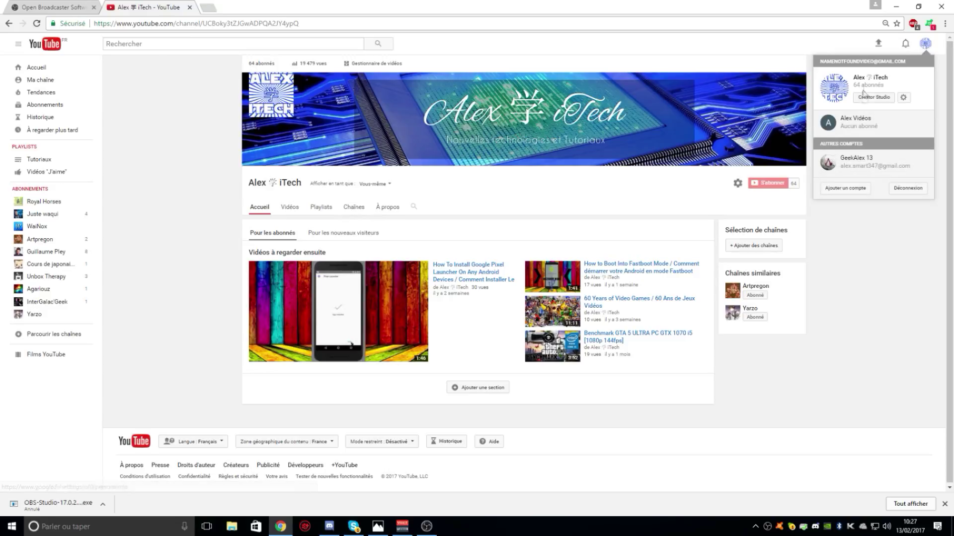
{"action": "left_click", "coordinate": [878, 103]}
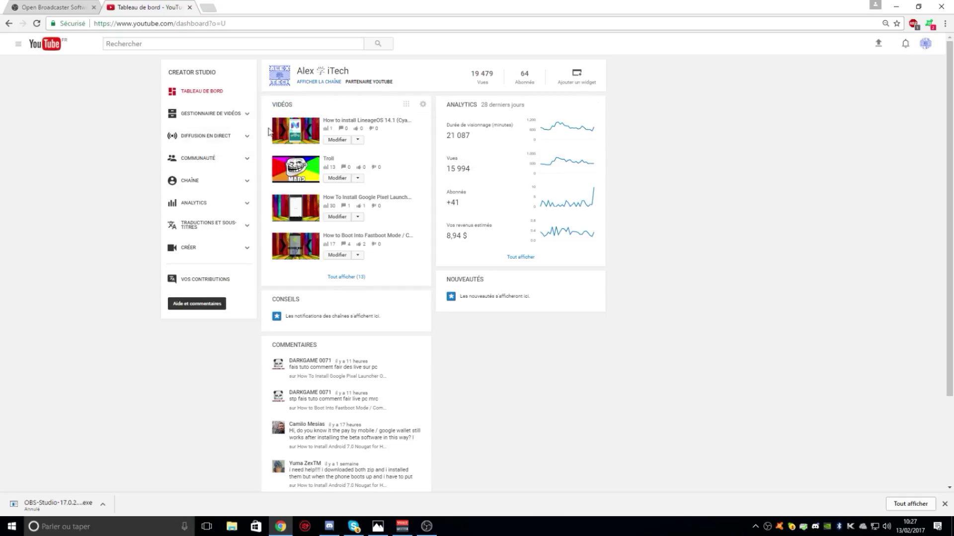
{"action": "left_click", "coordinate": [215, 145]}
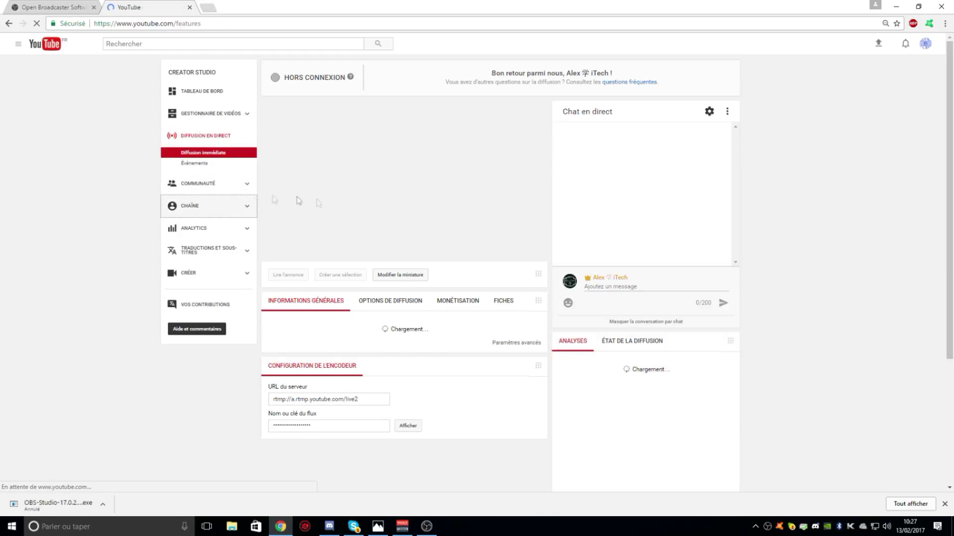
Step: Check the activation status of live streaming (Diffusion en direct) on the channel's status and features page
{"action": "scroll", "coordinate": [645, 265], "scroll_direction": "down", "scroll_amount": 1}
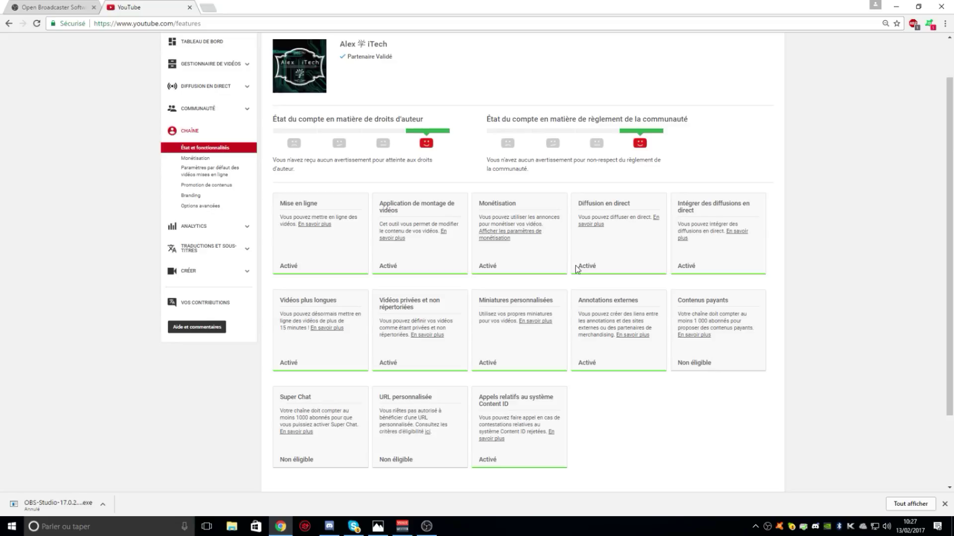
{"action": "triple_click", "coordinate": [649, 265]}
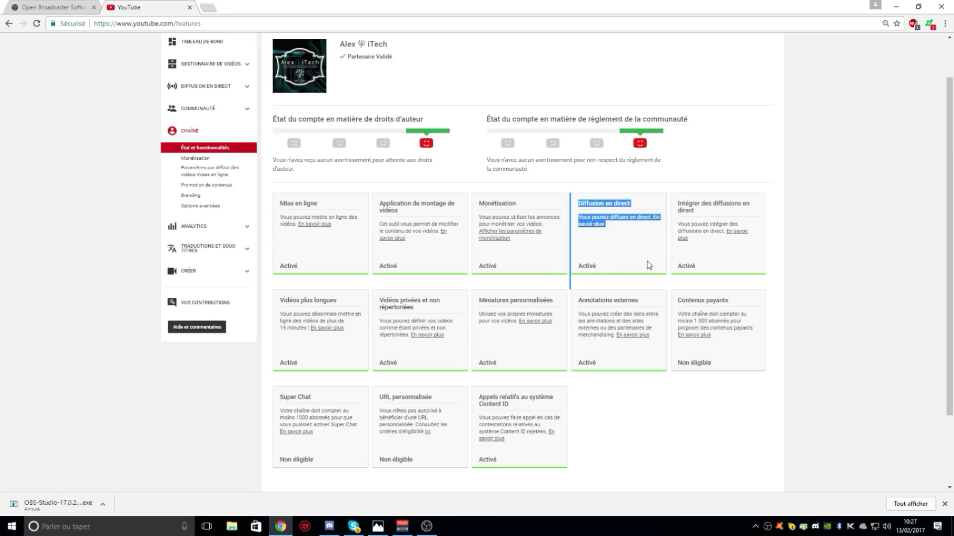
{"action": "left_click", "coordinate": [613, 257]}
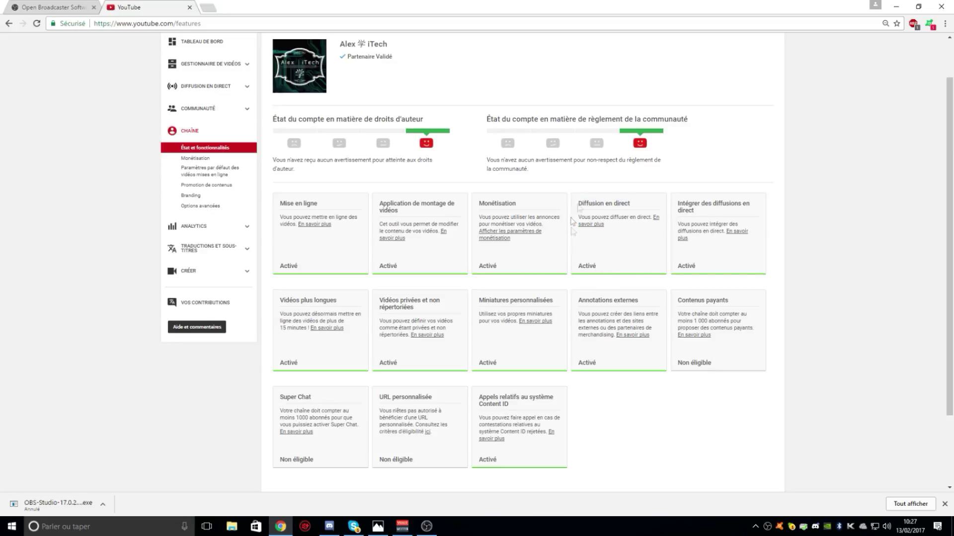
{"action": "scroll", "coordinate": [681, 242], "scroll_direction": "up", "scroll_amount": 1}
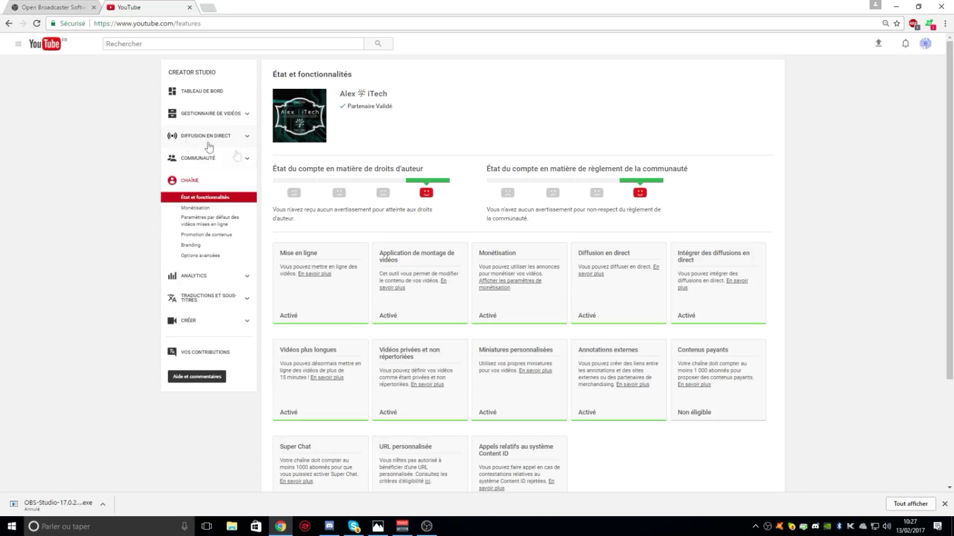
Step: Return to the Diffusion immédiate dashboard and review the stream options and general information
{"action": "left_click", "coordinate": [183, 143]}
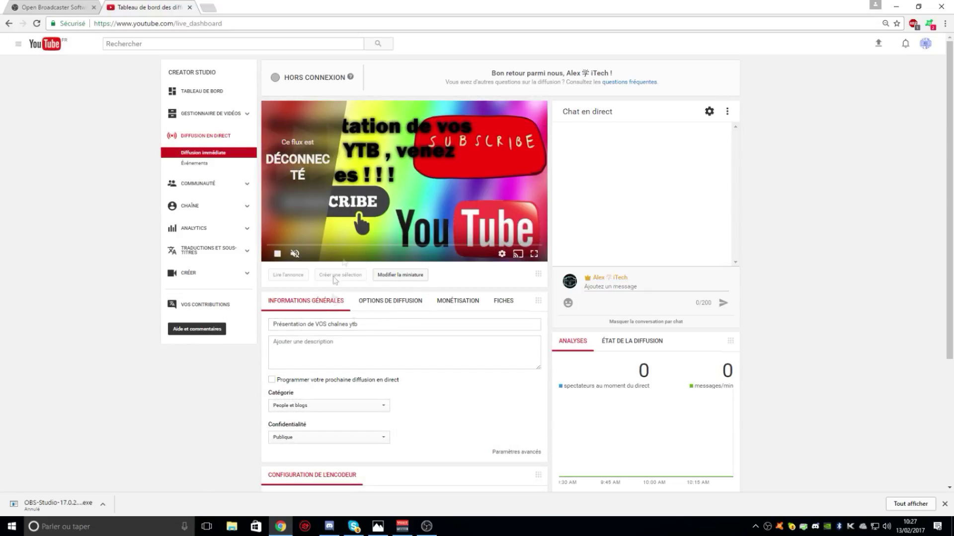
{"action": "left_click", "coordinate": [388, 310]}
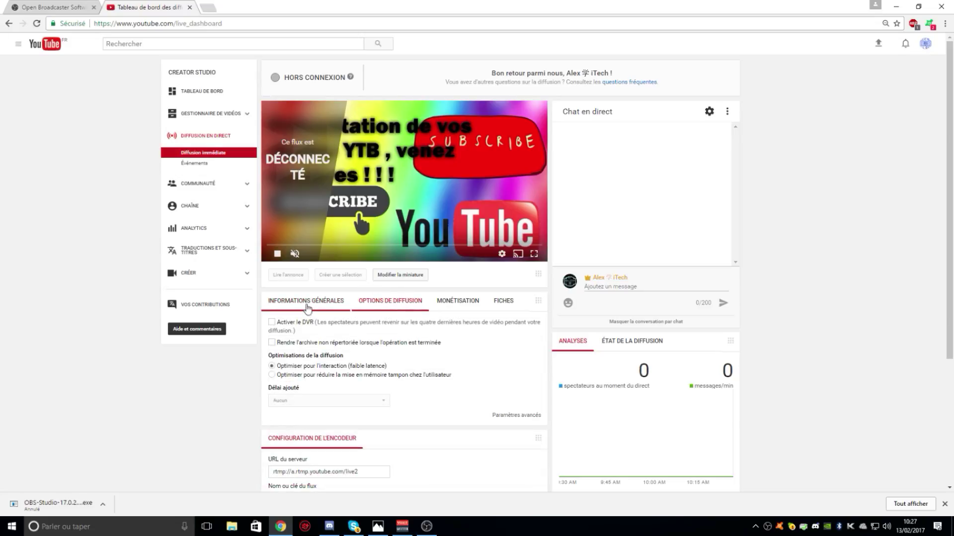
{"action": "left_click", "coordinate": [305, 304]}
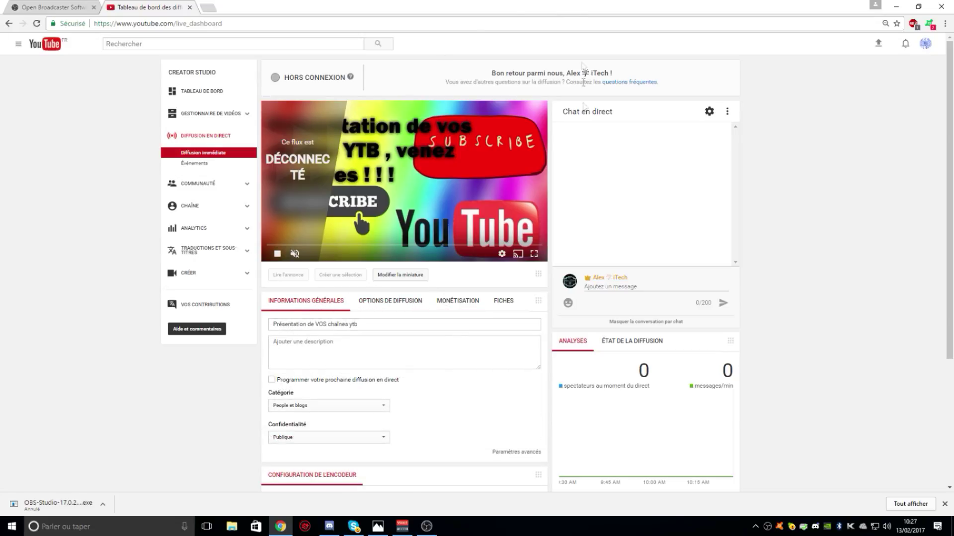
Step: Select the masked stream key in the dashboard's encoder configuration
{"action": "scroll", "coordinate": [583, 82], "scroll_direction": "down", "scroll_amount": 4}
{"action": "left_click_drag", "start_coordinate": [341, 355], "coordinate": [245, 348]}
{"action": "left_click", "coordinate": [262, 356]}
{"action": "double_click", "coordinate": [277, 356]}
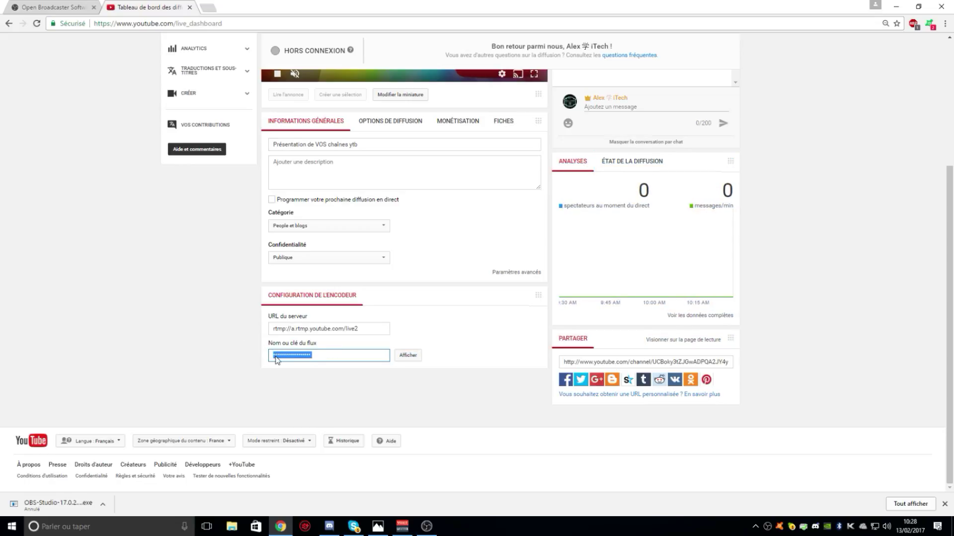
Step: Switch to OBS Studio and open its stream settings (Flux)
{"action": "left_click", "coordinate": [896, 6]}
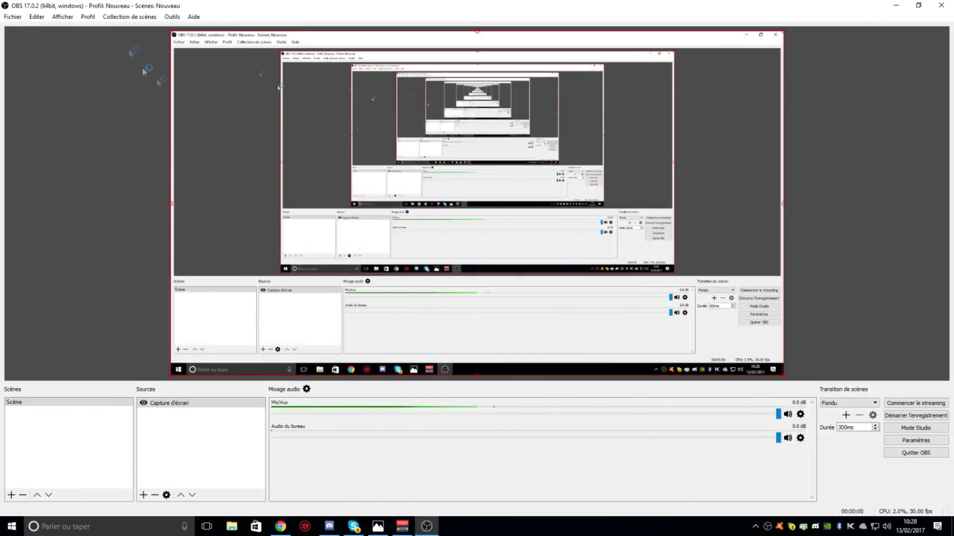
{"action": "left_click", "coordinate": [13, 16]}
{"action": "left_click", "coordinate": [30, 56]}
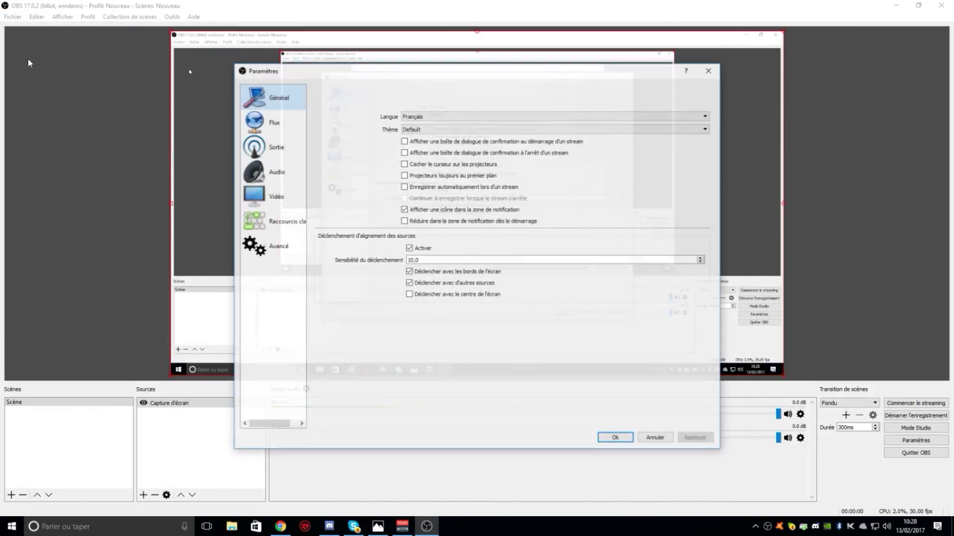
{"action": "left_click", "coordinate": [276, 154]}
{"action": "left_click", "coordinate": [296, 130]}
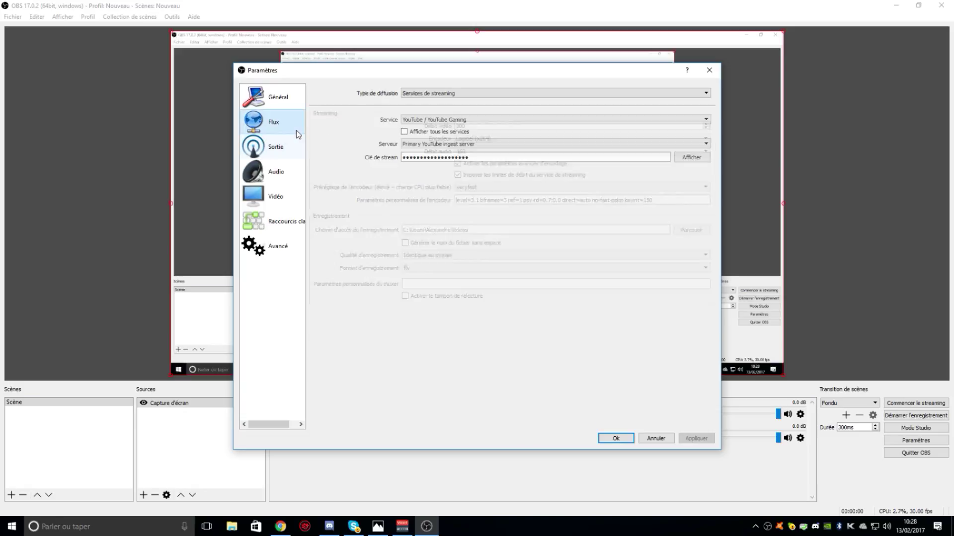
Step: Choose YouTube / YouTube Gaming as the streaming service and clear the existing stream key
{"action": "left_click", "coordinate": [490, 119]}
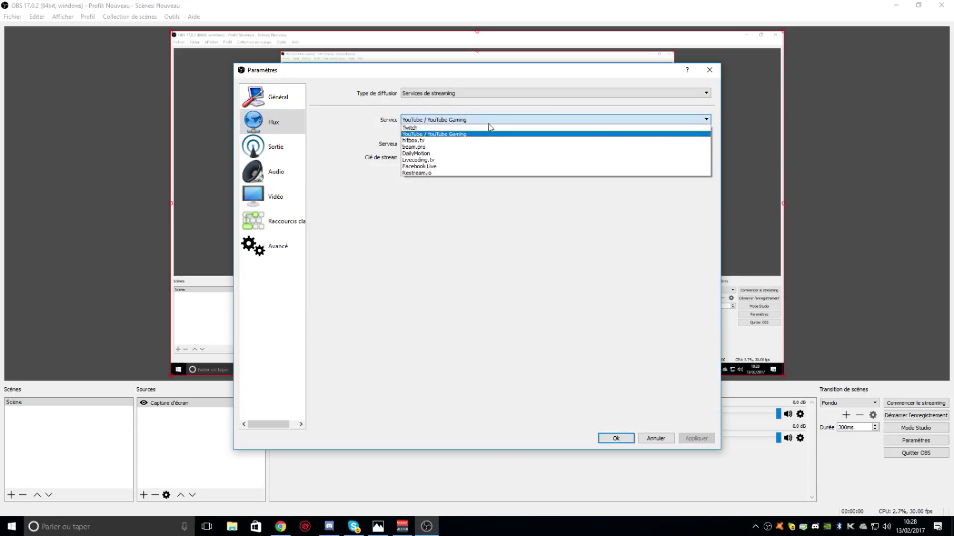
{"action": "left_click", "coordinate": [484, 130]}
{"action": "double_click", "coordinate": [485, 156]}
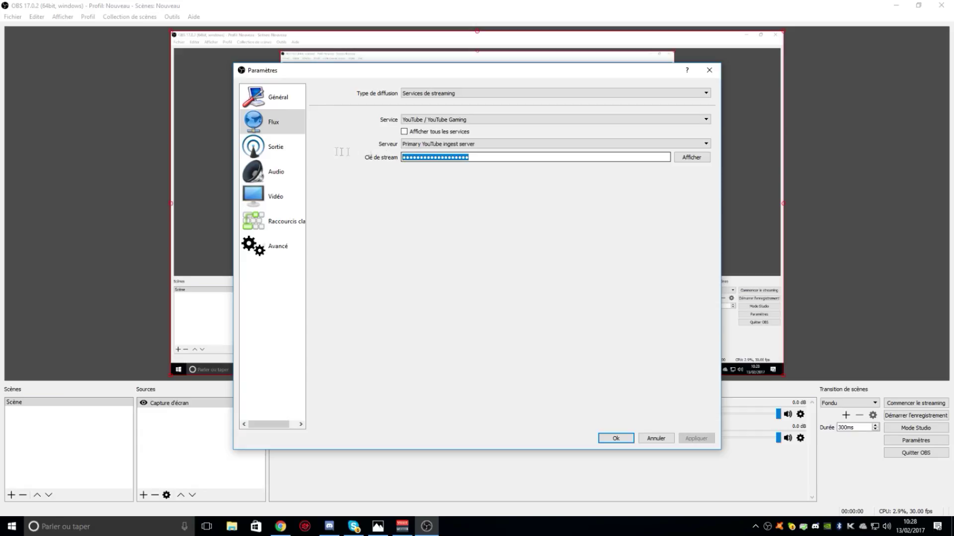
{"action": "key", "text": "BackSpace"}
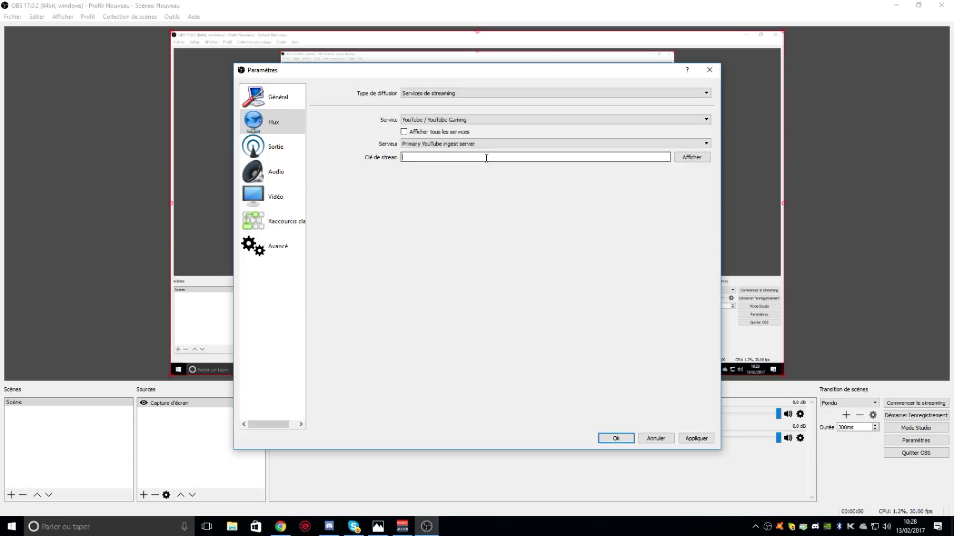
Step: Try to copy the masked stream key from YouTube's encoder configuration over to OBS Studio
{"action": "left_click", "coordinate": [281, 527]}
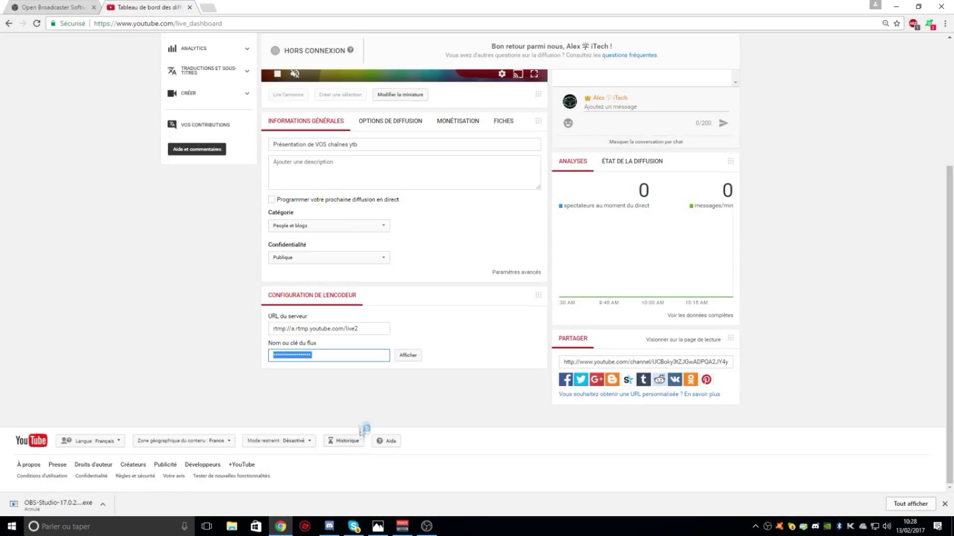
{"action": "double_click", "coordinate": [328, 356]}
{"action": "left_click", "coordinate": [426, 526]}
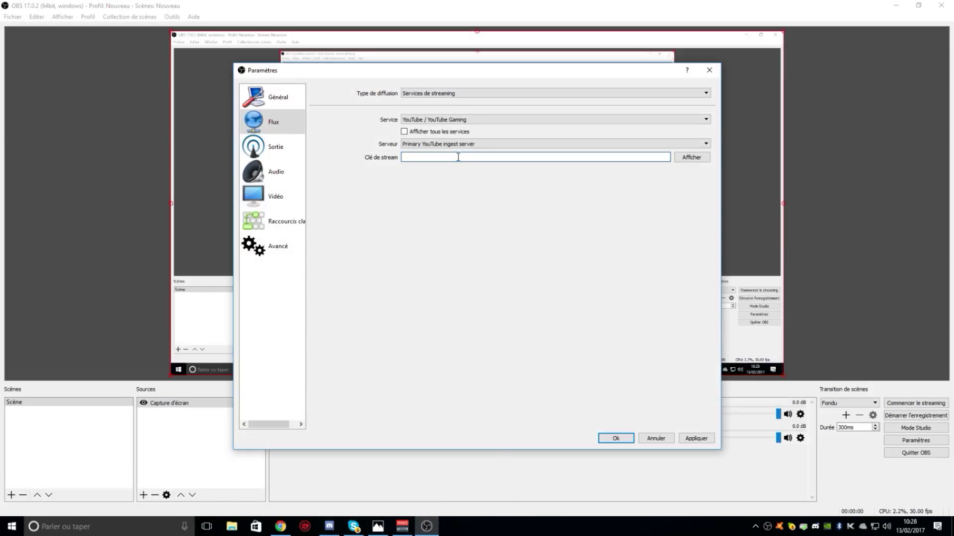
Step: Reveal and copy the stream key in YouTube's encoder configuration, paste it into the OBS Studio stream key field and apply the setting
{"action": "left_click", "coordinate": [281, 527]}
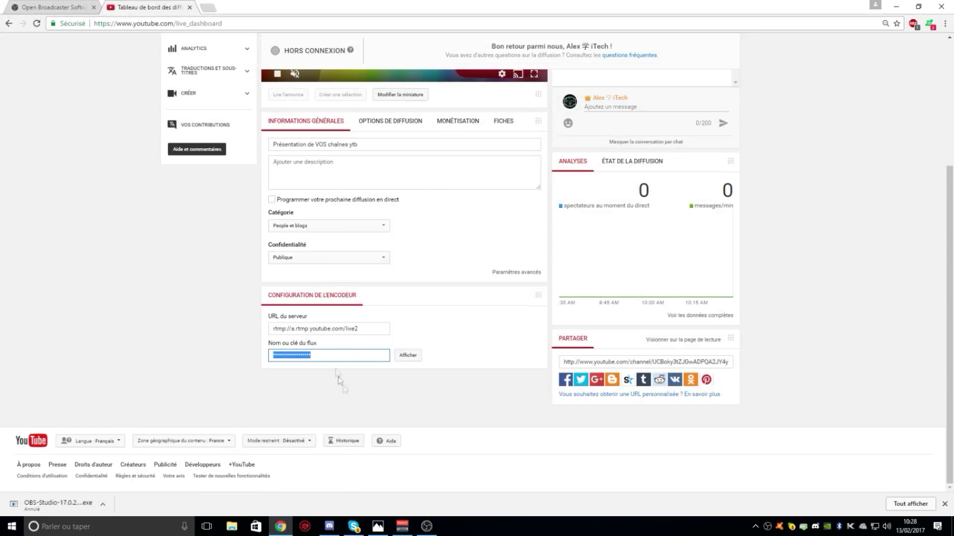
{"action": "left_click", "coordinate": [414, 355]}
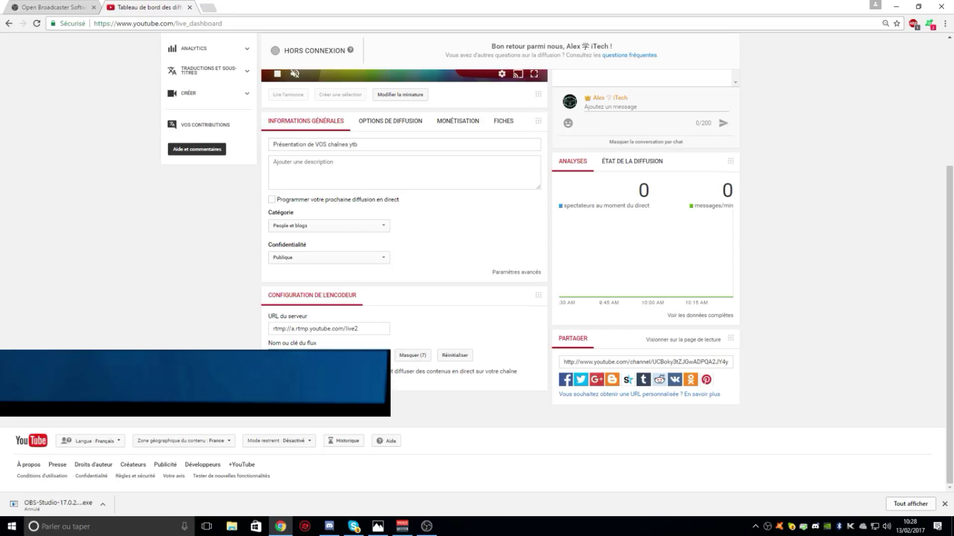
{"action": "left_click", "coordinate": [412, 356]}
{"action": "left_click", "coordinate": [427, 527]}
{"action": "key", "text": "ctrl+v"}
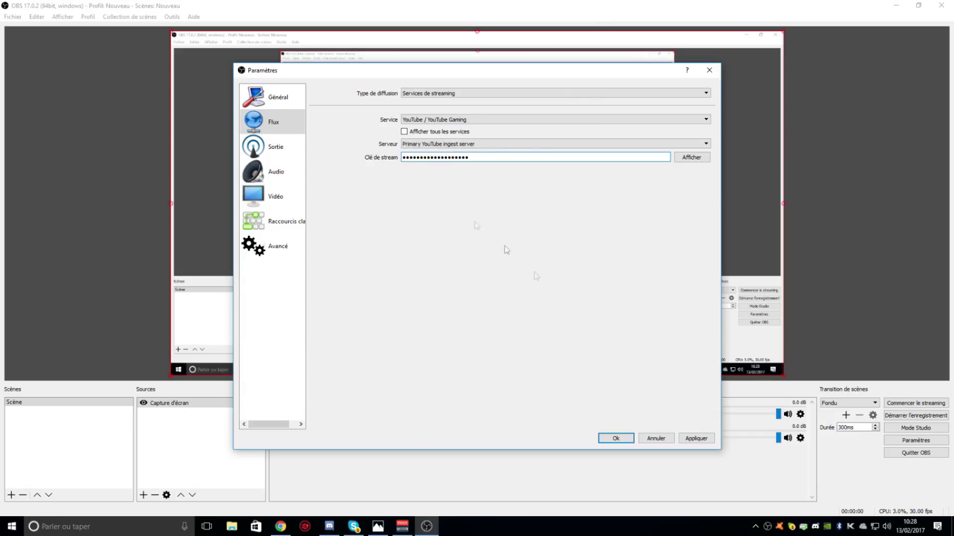
{"action": "left_click", "coordinate": [696, 438]}
Step: Open the output settings (Sortie) and review the streaming video bitrate and the output mode
{"action": "left_click", "coordinate": [275, 147]}
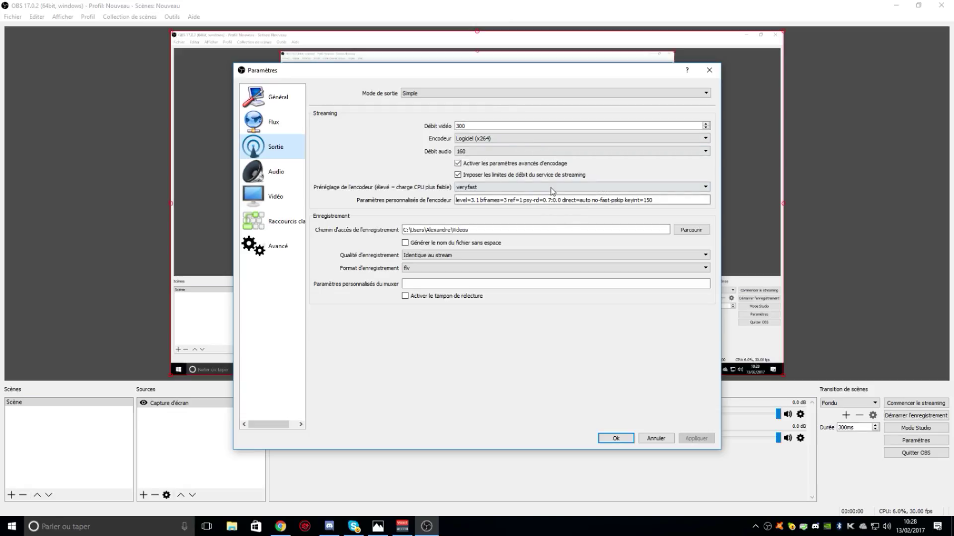
{"action": "left_click", "coordinate": [498, 126]}
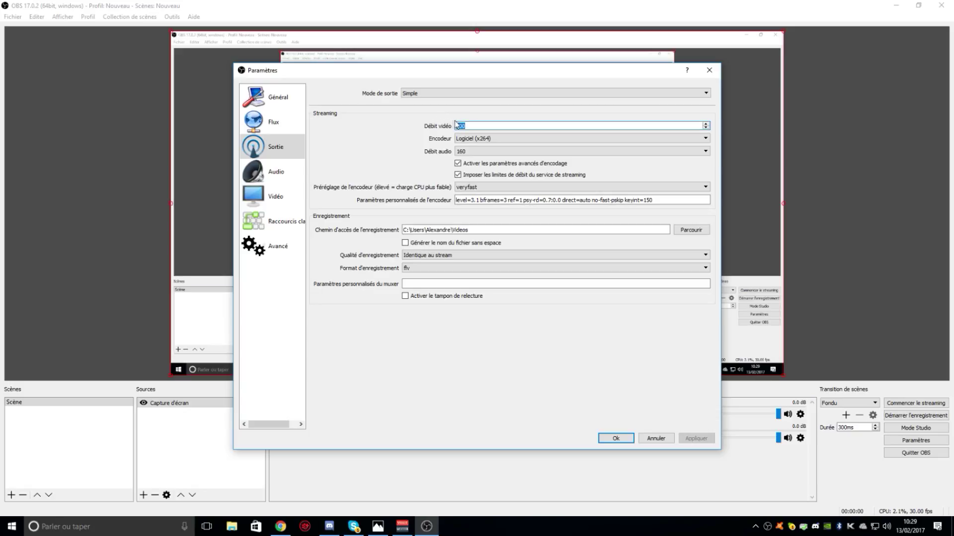
{"action": "left_click", "coordinate": [484, 126]}
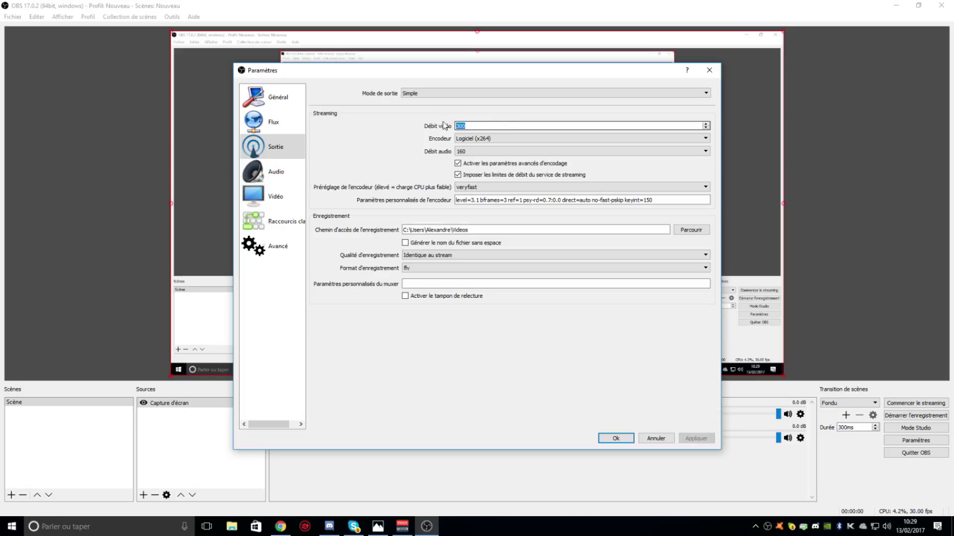
{"action": "left_click", "coordinate": [565, 94]}
{"action": "left_click", "coordinate": [395, 112]}
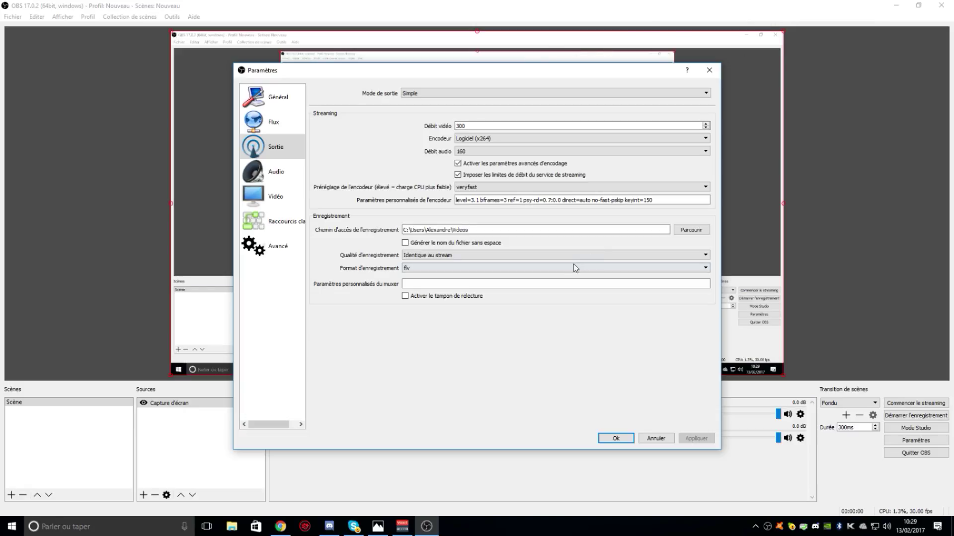
Step: Open the video settings (Vidéo) and review the output resolution and the available FPS values
{"action": "left_click", "coordinate": [268, 123]}
{"action": "left_click", "coordinate": [276, 171]}
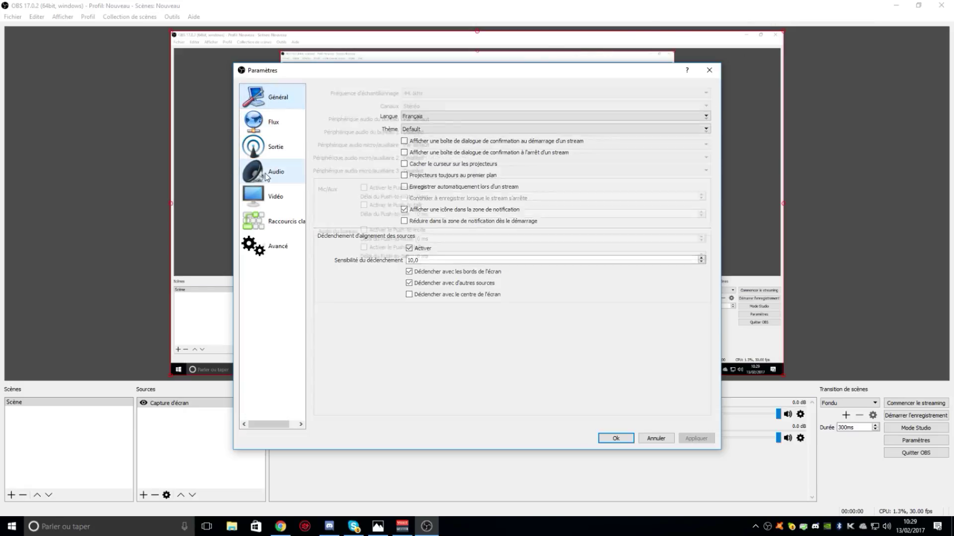
{"action": "left_click", "coordinate": [275, 196]}
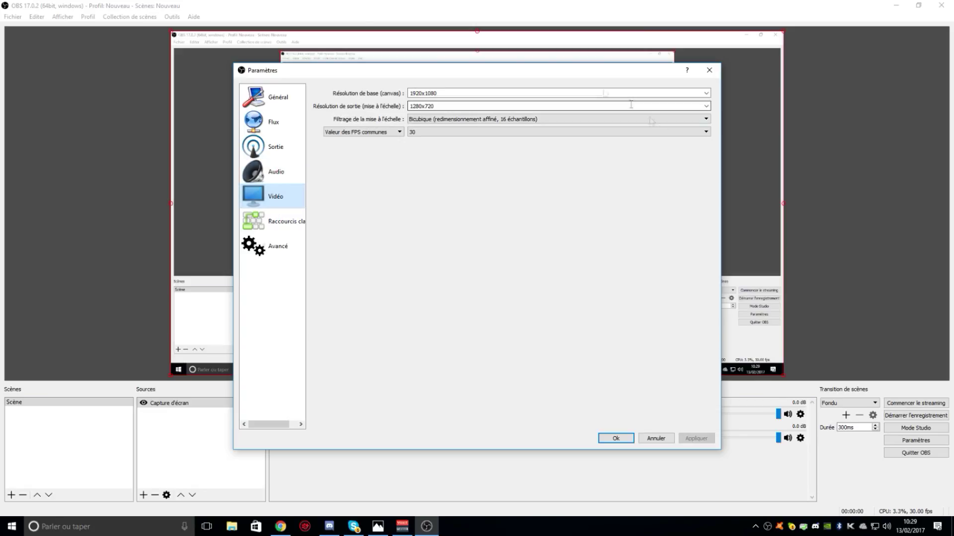
{"action": "double_click", "coordinate": [459, 107]}
{"action": "left_click", "coordinate": [416, 135]}
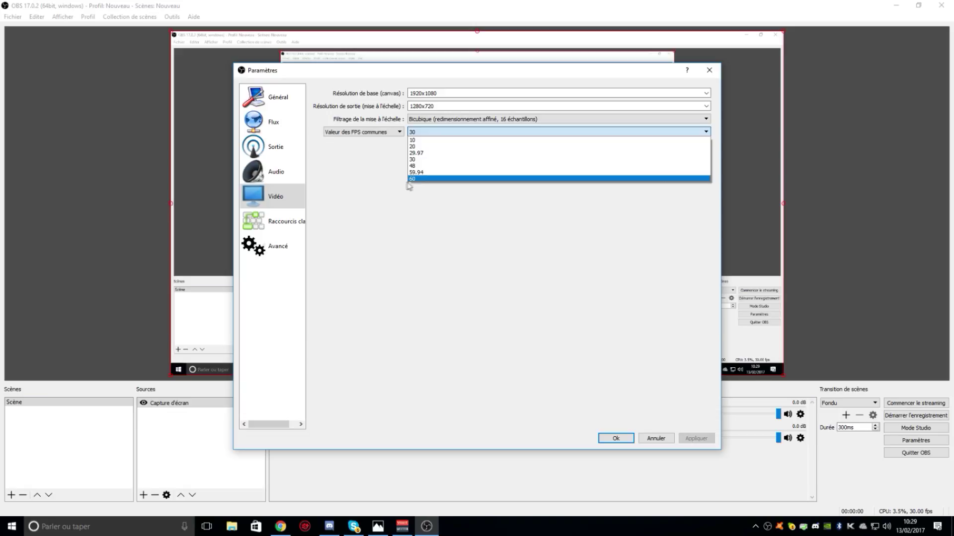
{"action": "left_click", "coordinate": [462, 211]}
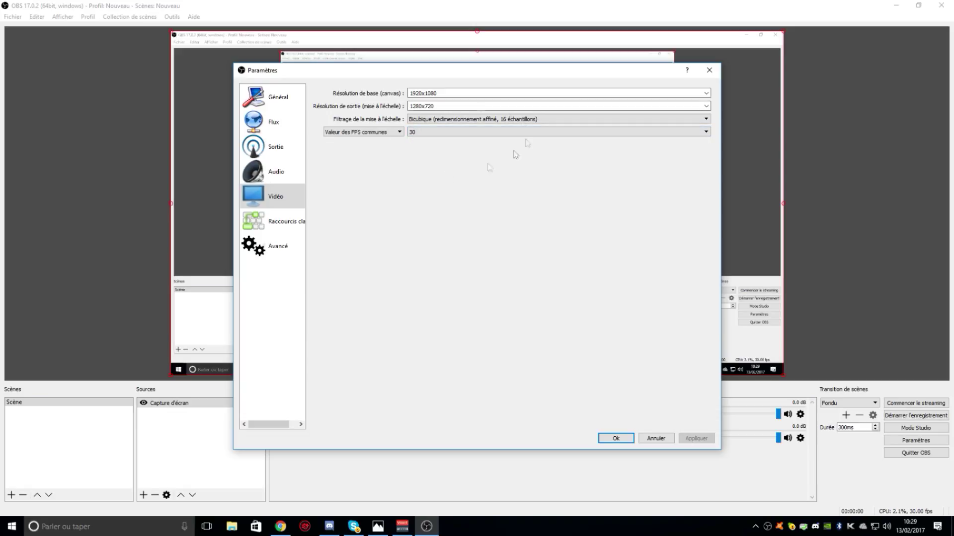
Step: Return to the output settings and review the available audio bitrates and encoders
{"action": "left_click", "coordinate": [284, 127]}
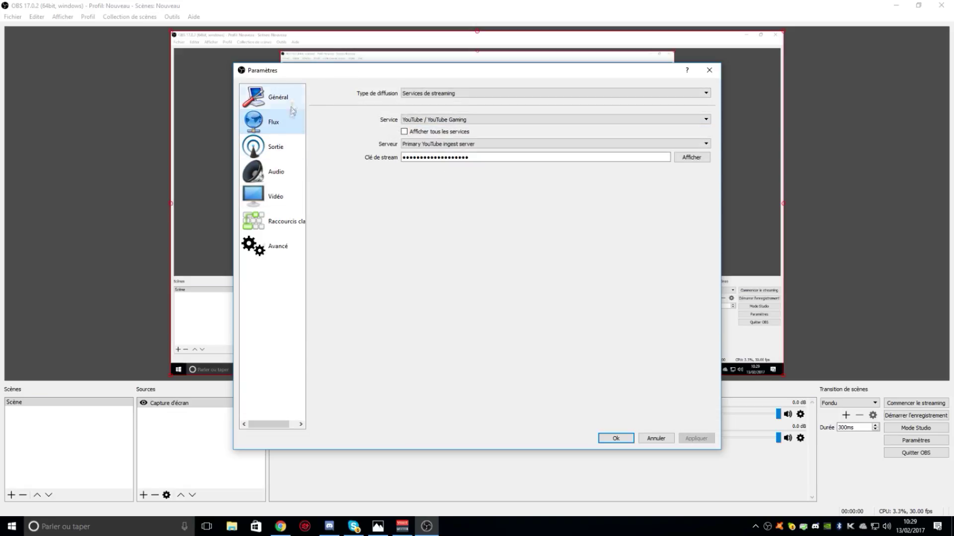
{"action": "left_click", "coordinate": [278, 149]}
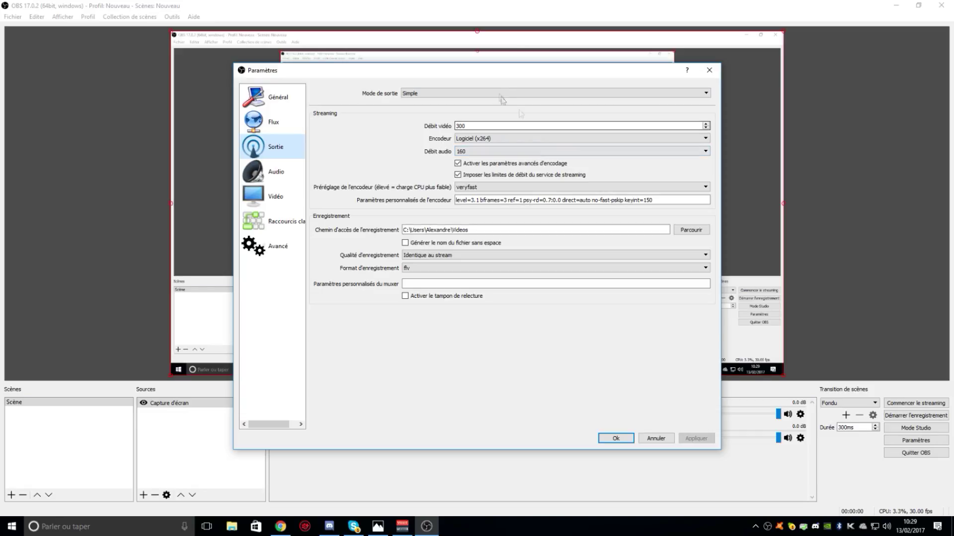
{"action": "left_click", "coordinate": [569, 152]}
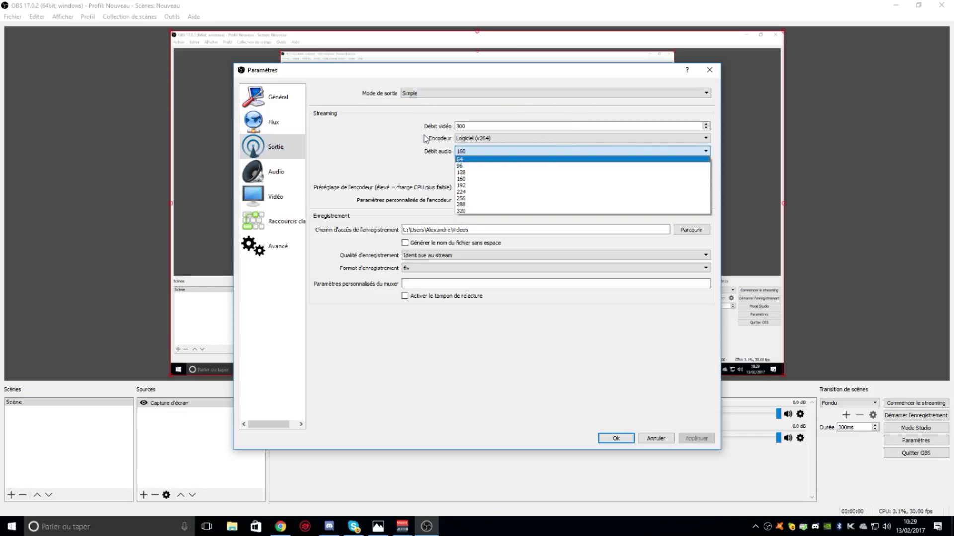
{"action": "left_click", "coordinate": [507, 159]}
{"action": "left_click", "coordinate": [513, 139]}
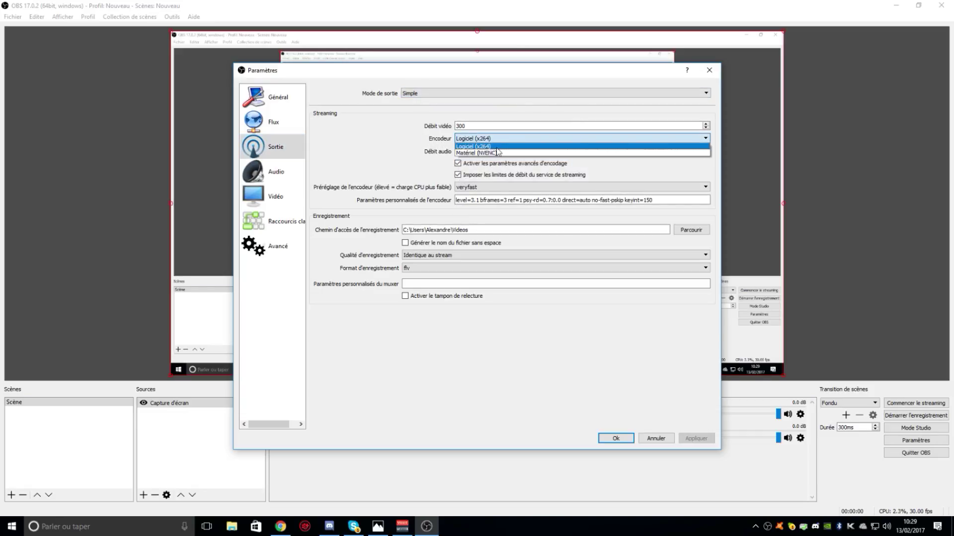
{"action": "left_click", "coordinate": [399, 146]}
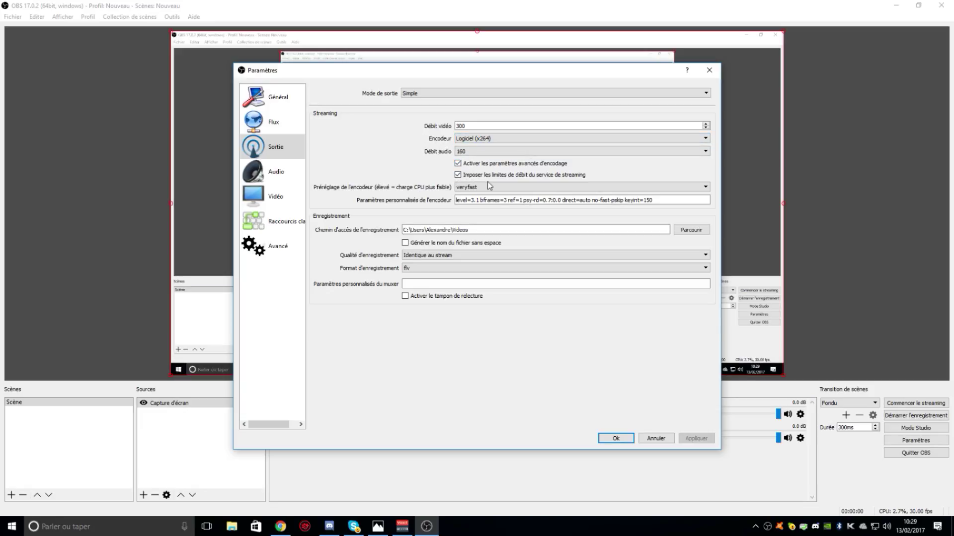
Step: Go through the encoder presets and select veryfast
{"action": "left_click", "coordinate": [524, 184]}
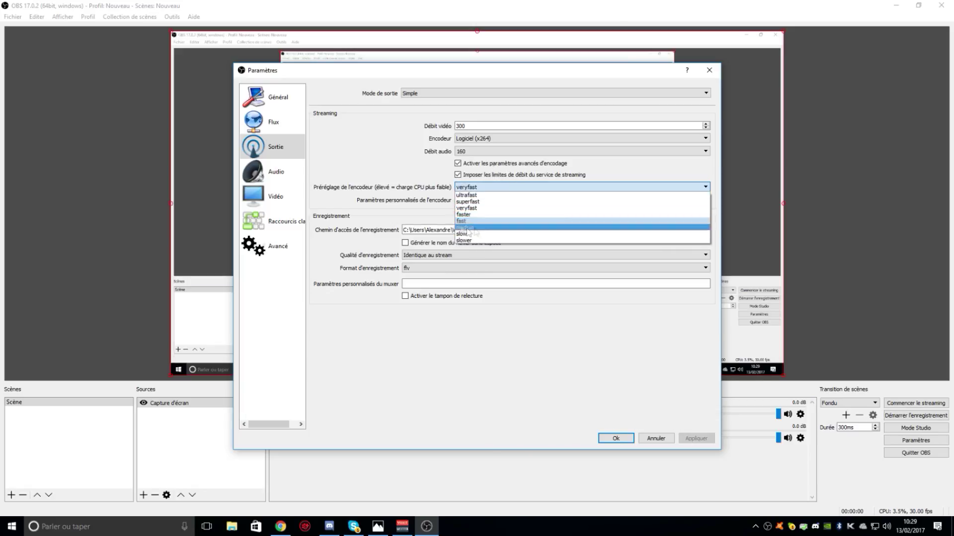
{"action": "left_click", "coordinate": [406, 189]}
{"action": "left_click", "coordinate": [505, 185]}
{"action": "left_click", "coordinate": [381, 190]}
{"action": "left_click", "coordinate": [499, 127]}
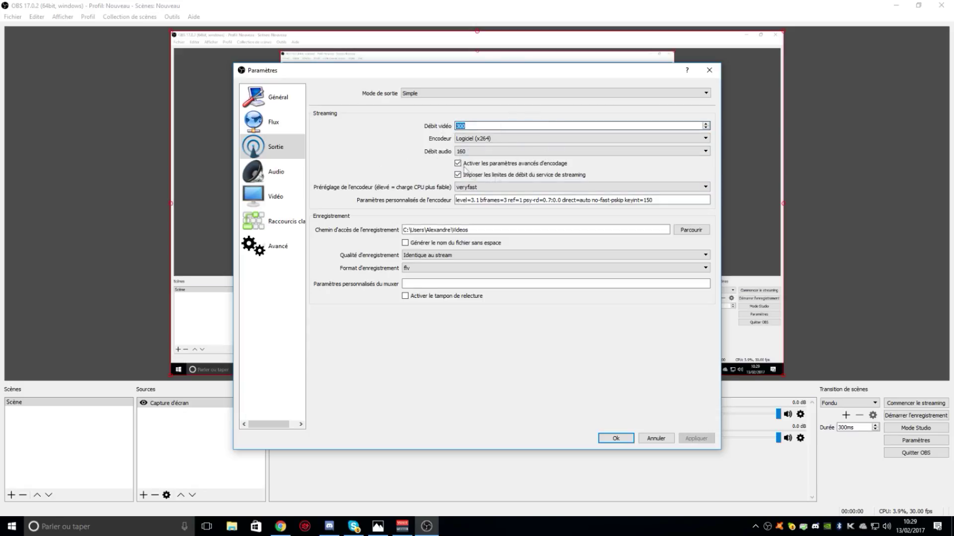
{"action": "left_click", "coordinate": [513, 190]}
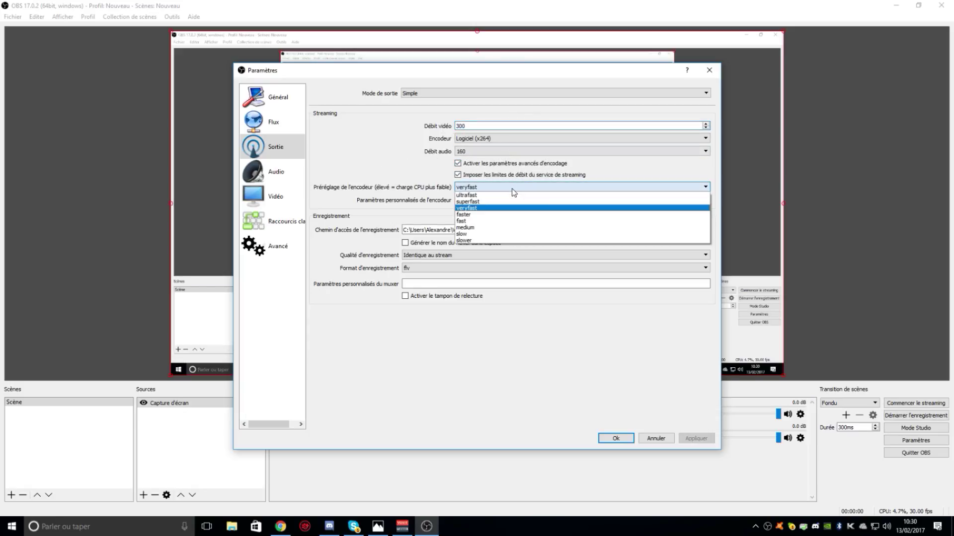
{"action": "left_click", "coordinate": [496, 232]}
{"action": "left_click", "coordinate": [484, 187]}
{"action": "left_click", "coordinate": [490, 208]}
Step: Examine the custom encoder parameters string and the video bitrate in the streaming output settings
{"action": "left_click", "coordinate": [666, 200]}
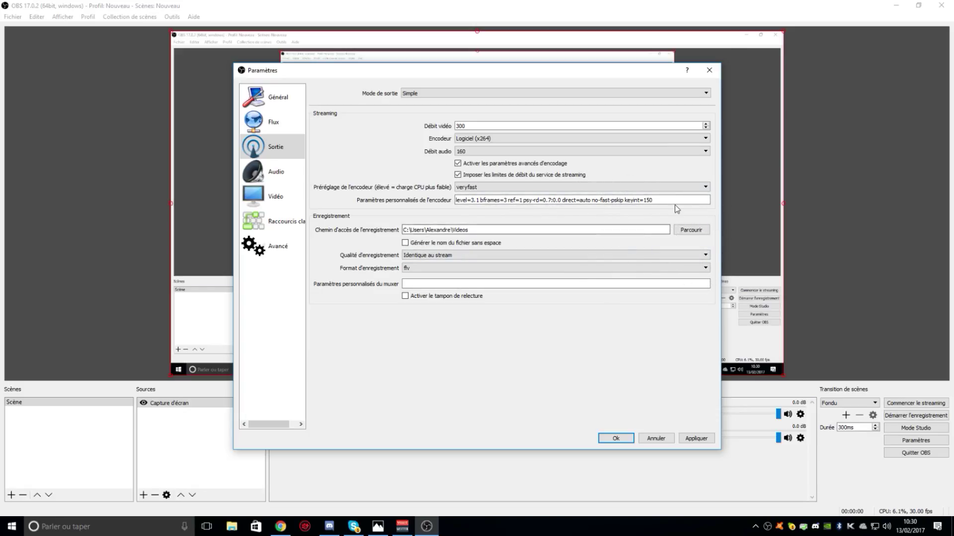
{"action": "double_click", "coordinate": [462, 125]}
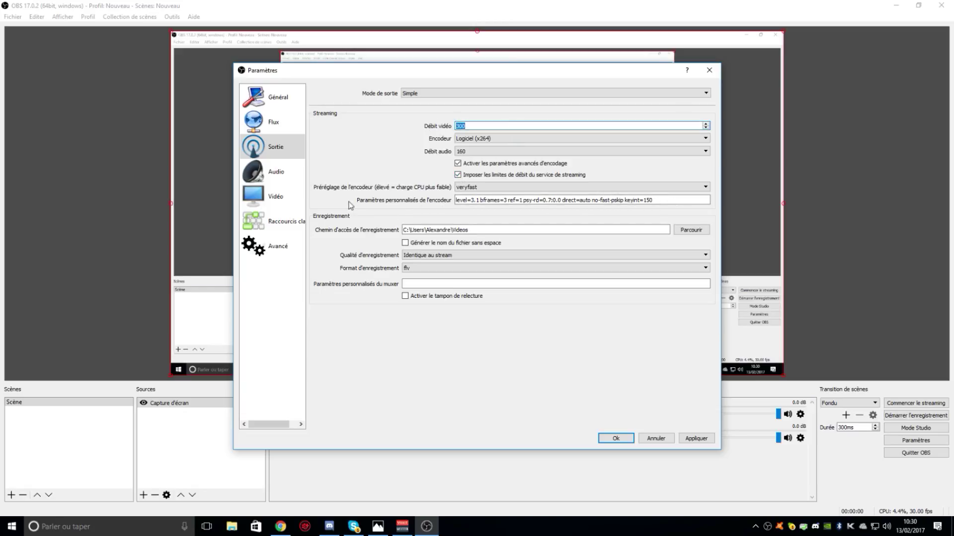
{"action": "left_click_drag", "start_coordinate": [654, 200], "coordinate": [397, 205]}
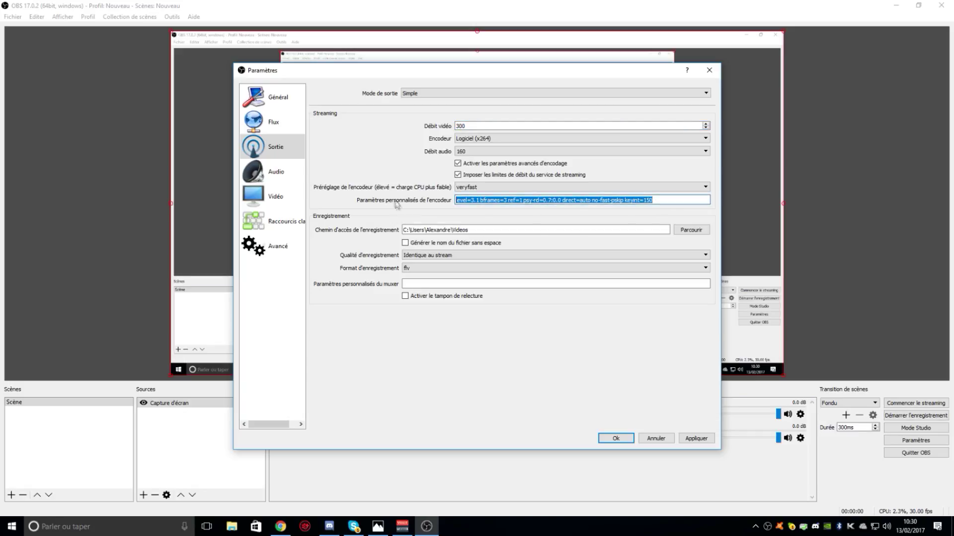
{"action": "left_click", "coordinate": [505, 200]}
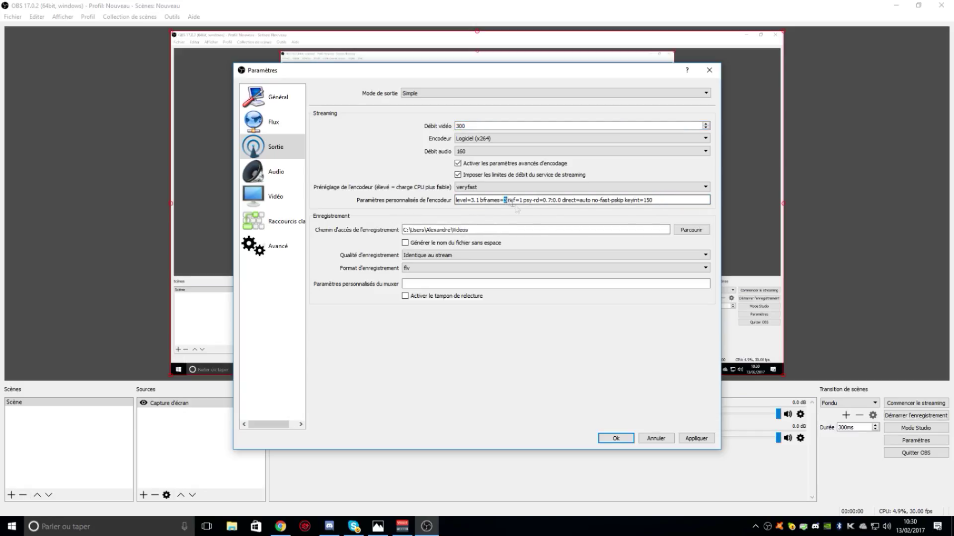
{"action": "left_click_drag", "start_coordinate": [523, 201], "coordinate": [561, 201]}
{"action": "left_click", "coordinate": [572, 203]}
{"action": "left_click", "coordinate": [579, 201]}
{"action": "key", "text": "ctrl+a"}
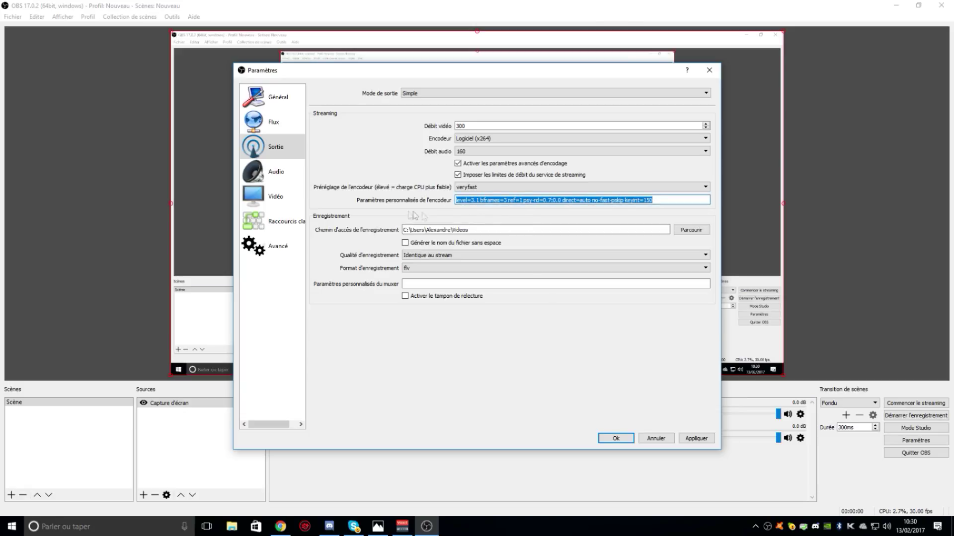
{"action": "left_click", "coordinate": [662, 201]}
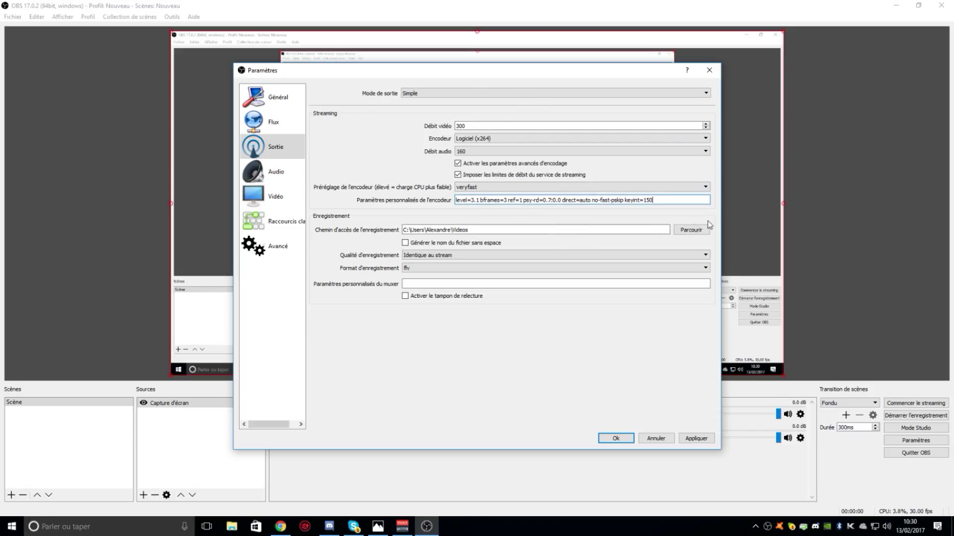
{"action": "left_click_drag", "start_coordinate": [695, 203], "coordinate": [336, 197]}
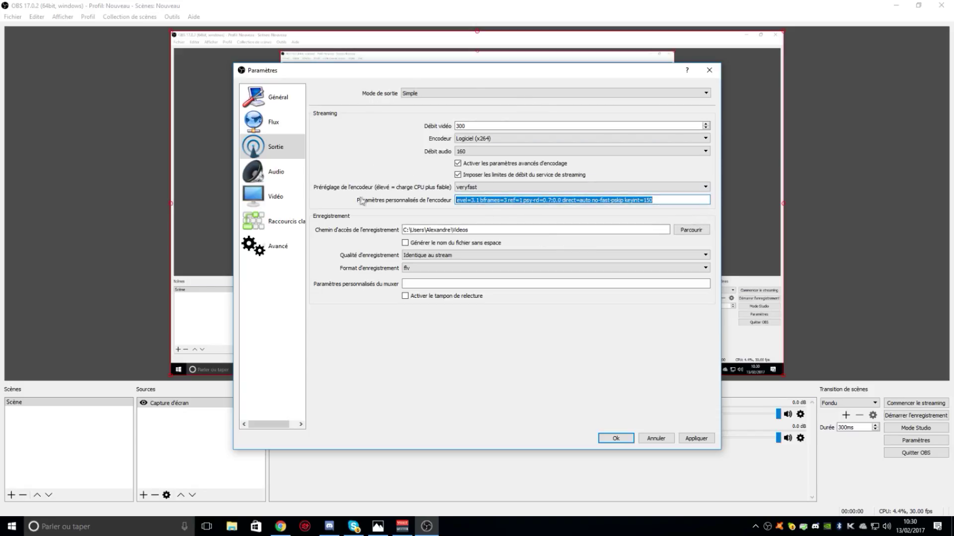
{"action": "left_click", "coordinate": [644, 200]}
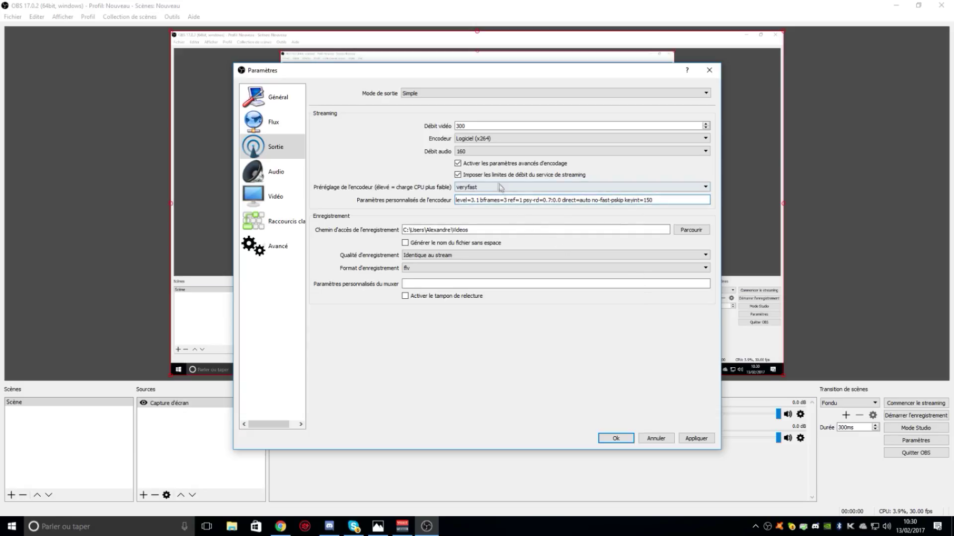
Step: Apply the output settings and close the settings window
{"action": "left_click", "coordinate": [696, 439]}
{"action": "left_click", "coordinate": [619, 439]}
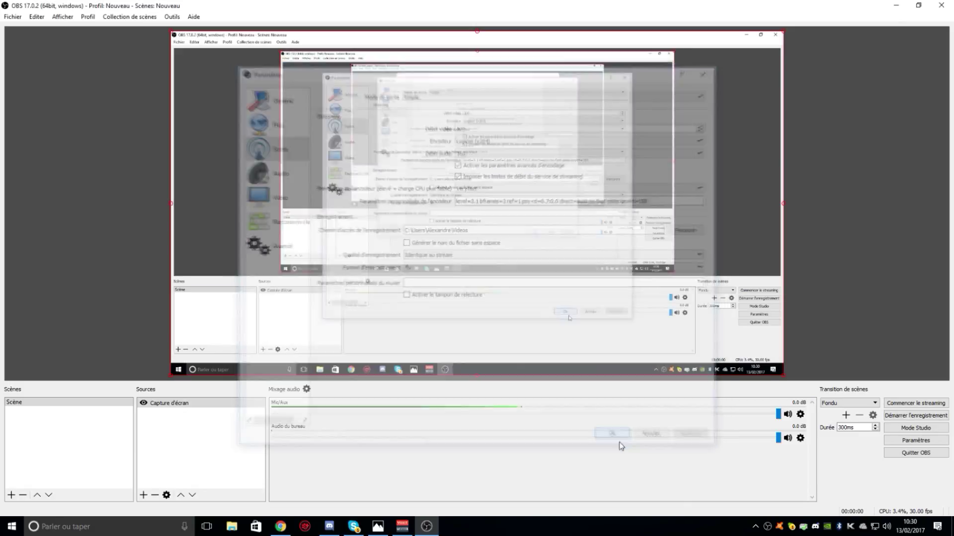
Step: Switch to the YouTube live dashboard in Chrome and change the stream title to "Test live"
{"action": "left_click", "coordinate": [281, 525]}
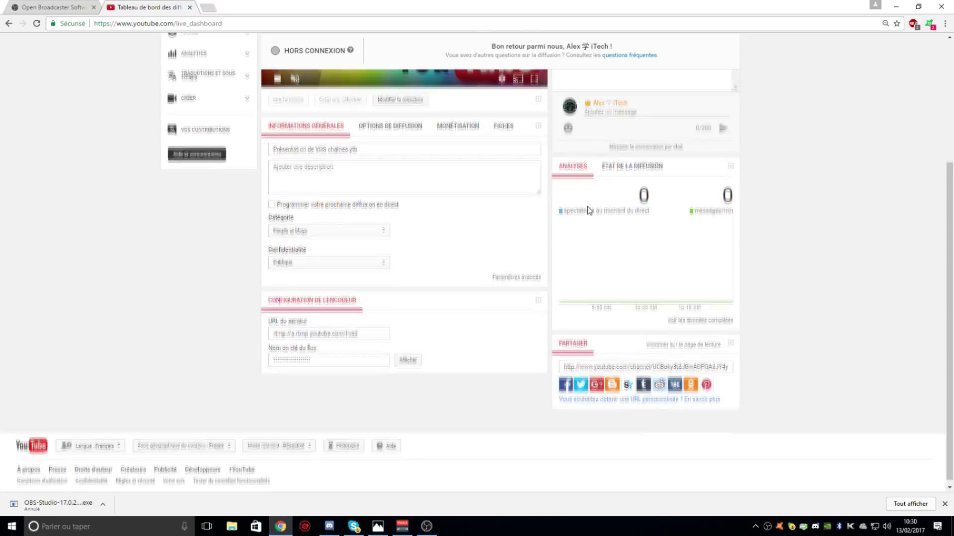
{"action": "scroll", "coordinate": [585, 208], "scroll_direction": "up", "scroll_amount": 4}
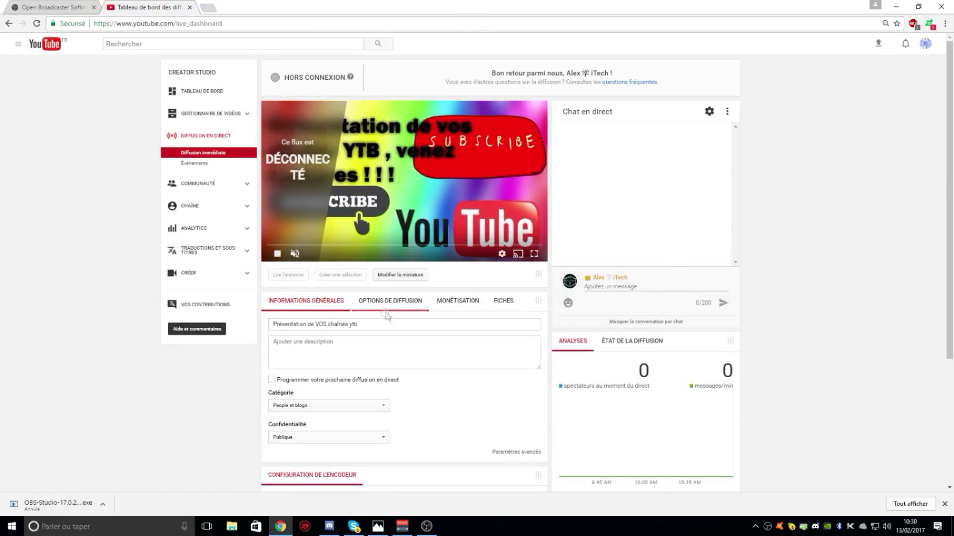
{"action": "left_click_drag", "start_coordinate": [379, 325], "coordinate": [157, 317]}
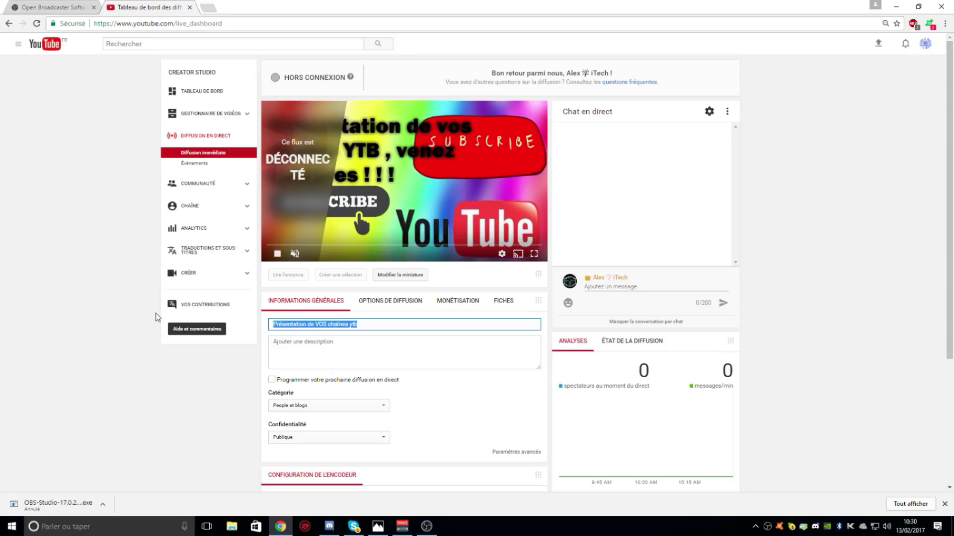
{"action": "key", "text": "BackSpace"}
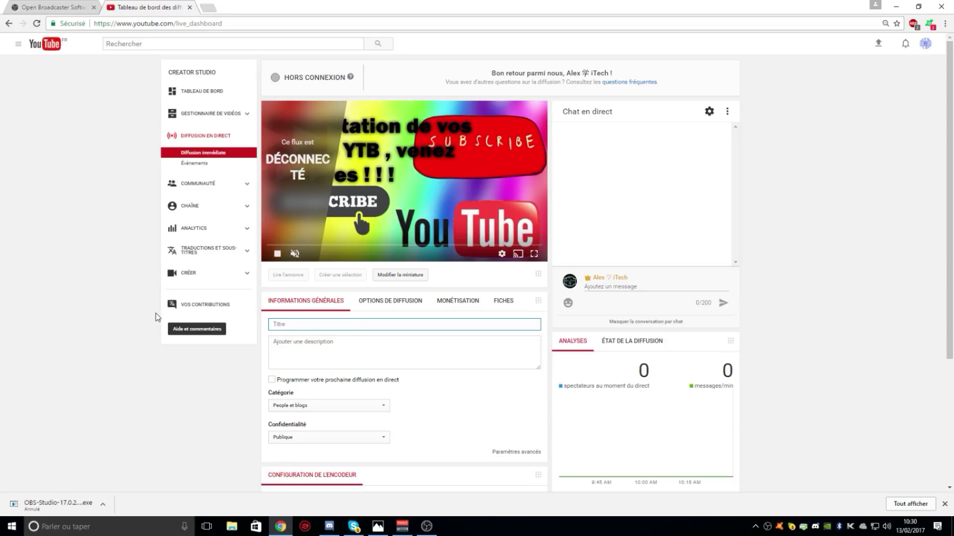
{"action": "type", "text": "Test live"}
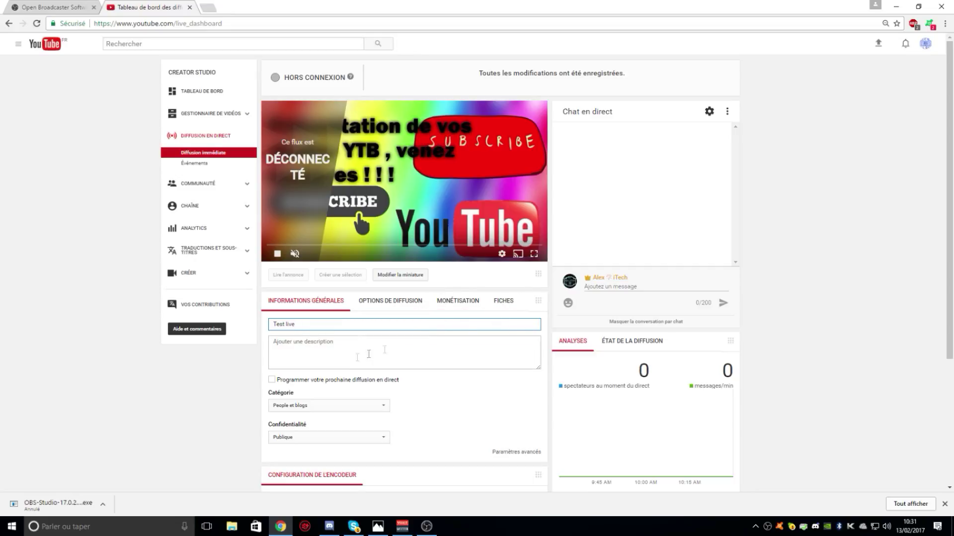
{"action": "scroll", "coordinate": [501, 332], "scroll_direction": "down", "scroll_amount": 2}
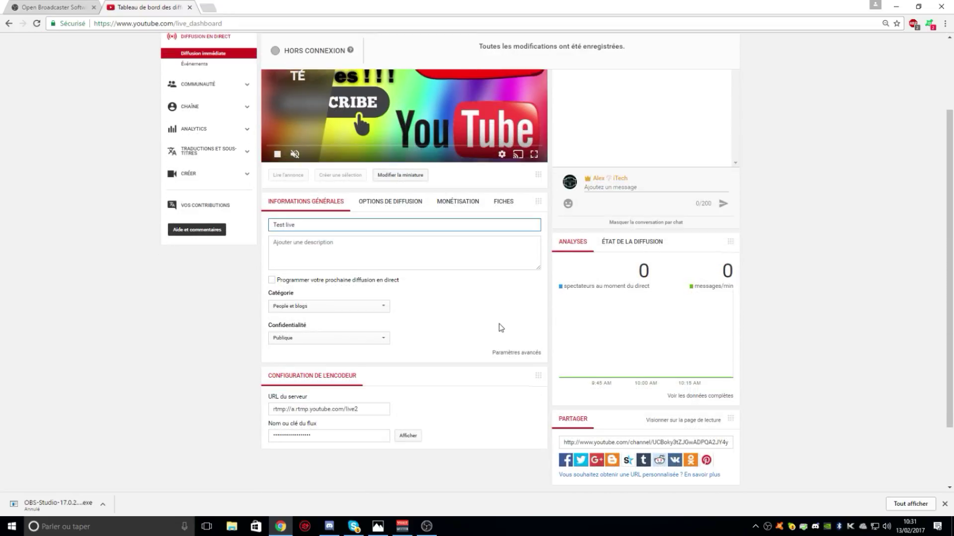
{"action": "scroll", "coordinate": [424, 294], "scroll_direction": "up", "scroll_amount": 2}
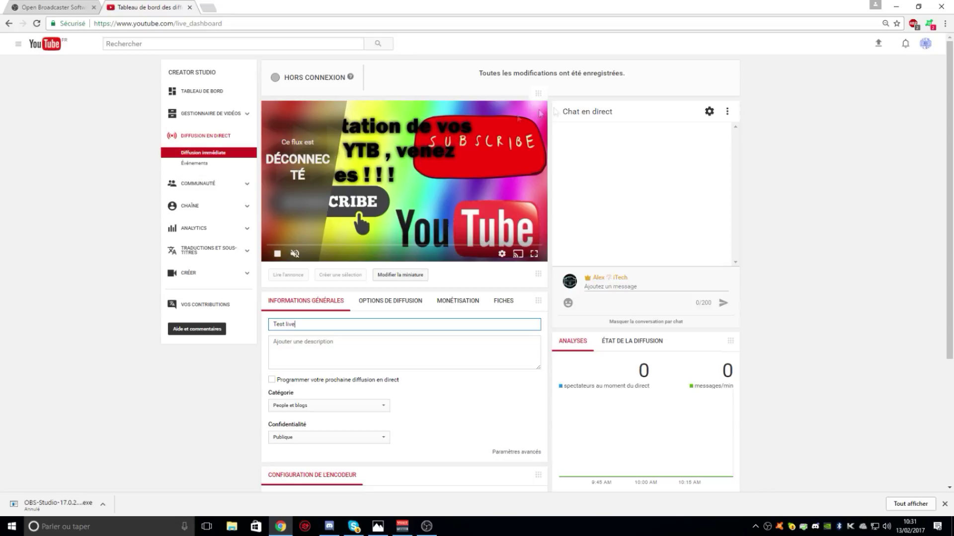
Step: Return to OBS Studio and start streaming
{"action": "left_click_drag", "start_coordinate": [457, 6], "coordinate": [642, 90]}
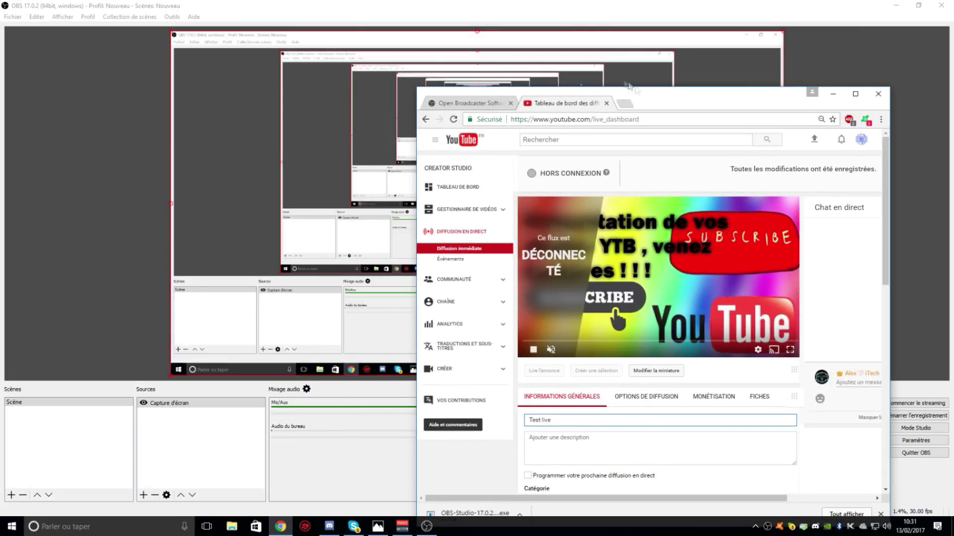
{"action": "left_click", "coordinate": [47, 252]}
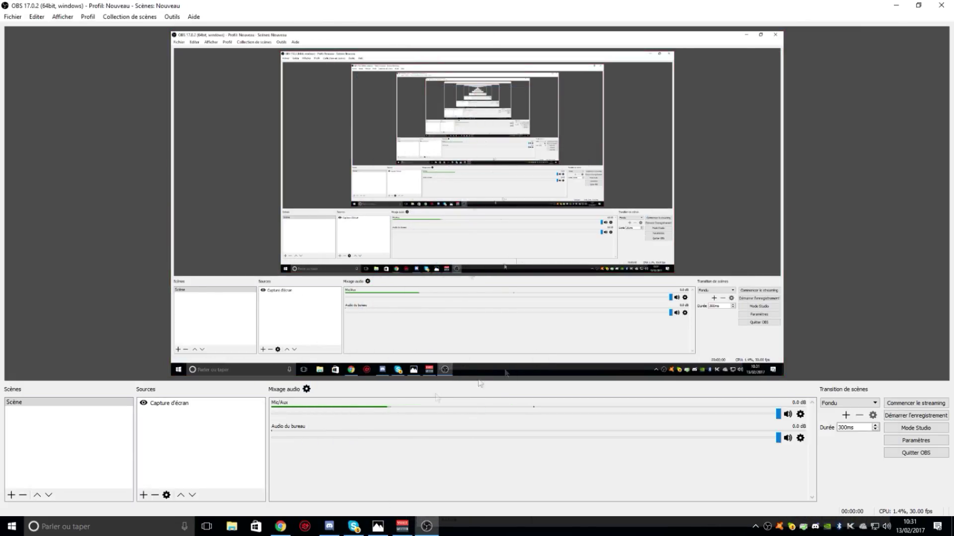
{"action": "left_click", "coordinate": [930, 404]}
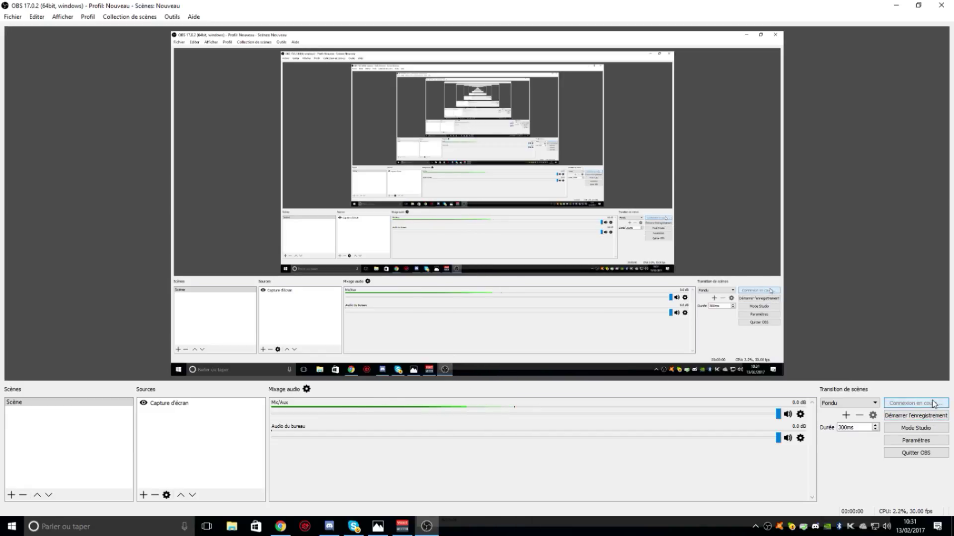
Step: Switch to the YouTube live dashboard in Chrome, maximize the window and check the stream's live status
{"action": "left_click", "coordinate": [281, 526]}
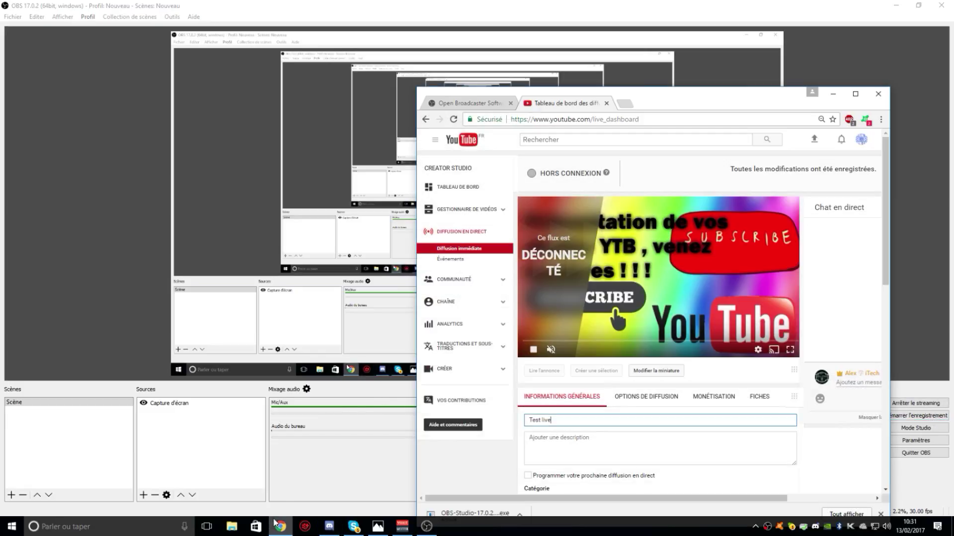
{"action": "double_click", "coordinate": [695, 103]}
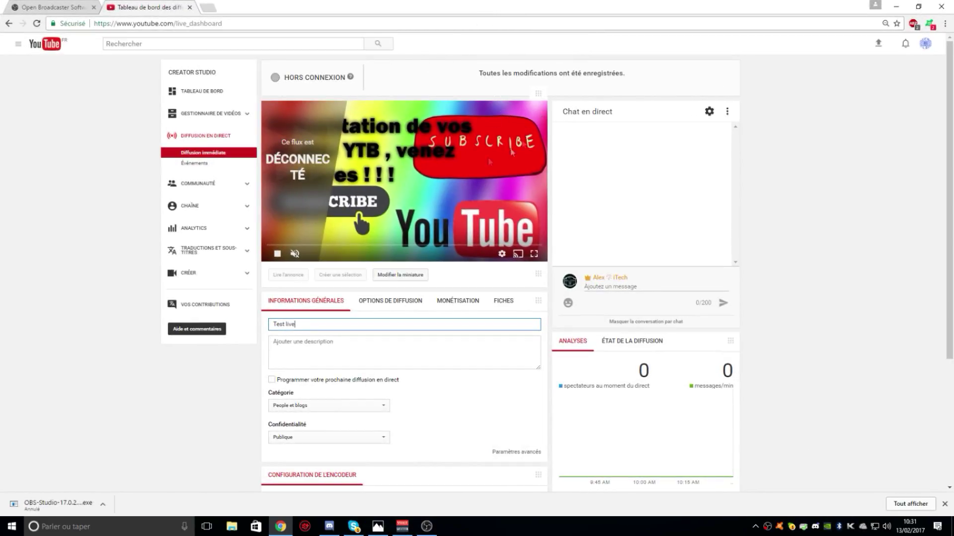
{"action": "left_click_drag", "start_coordinate": [377, 6], "coordinate": [446, 5]}
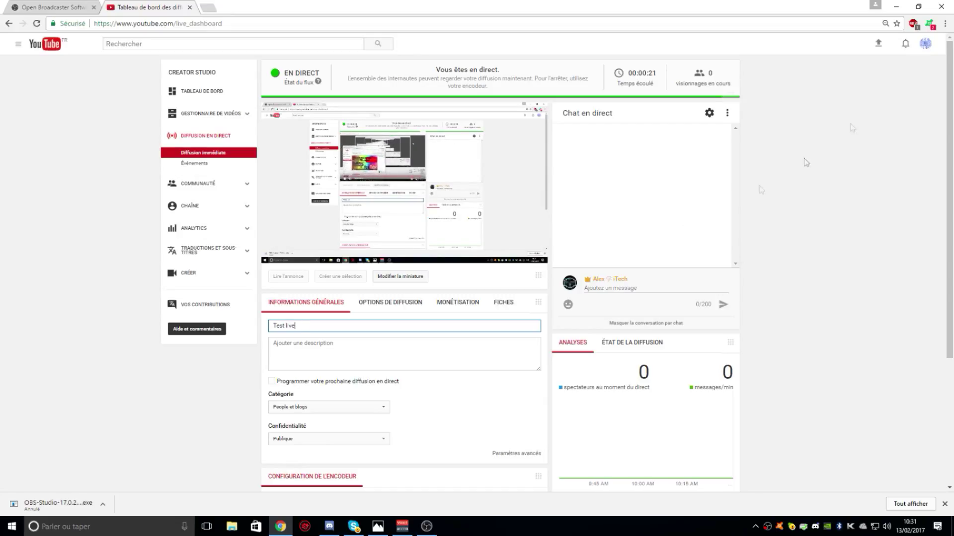
Step: Return to OBS Studio and stop streaming
{"action": "left_click", "coordinate": [897, 9]}
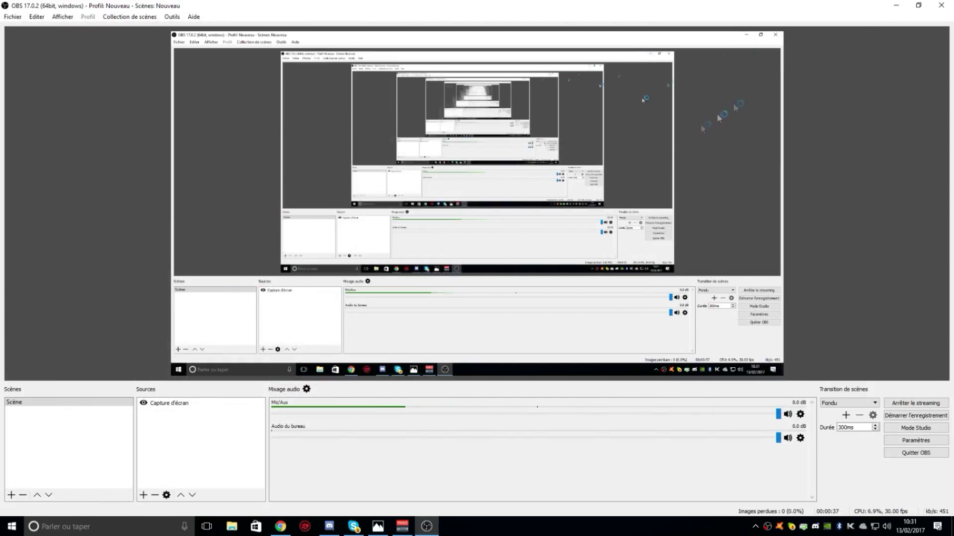
{"action": "left_click", "coordinate": [926, 404]}
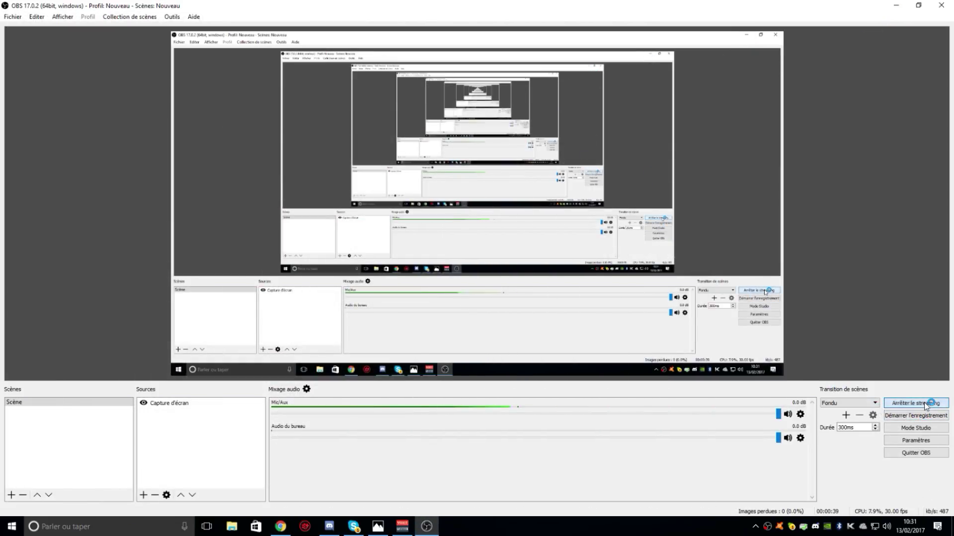
Step: Switch back to the YouTube live dashboard, check the broadcast's status and open the Creator Studio overview (Tableau de bord)
{"action": "left_click", "coordinate": [280, 528]}
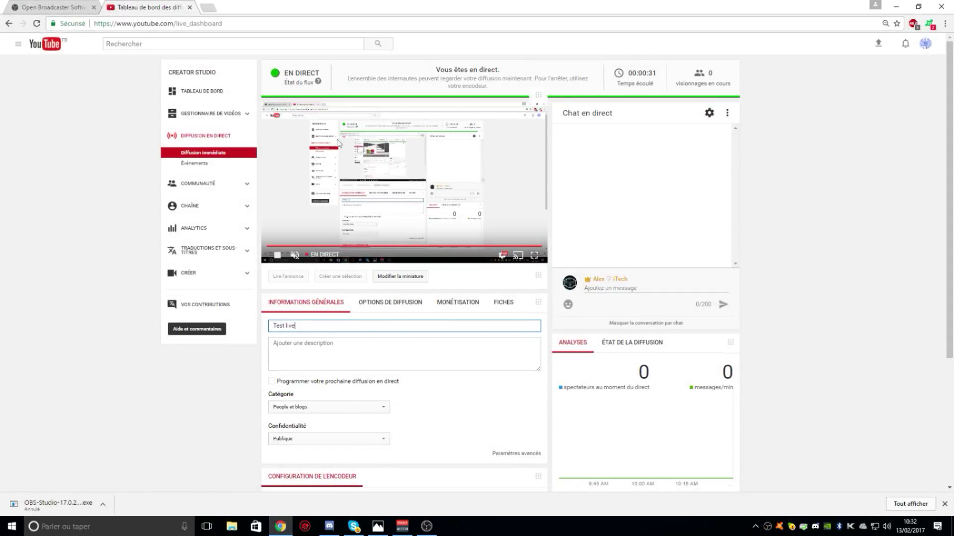
{"action": "left_click_drag", "start_coordinate": [686, 4], "coordinate": [392, 2]}
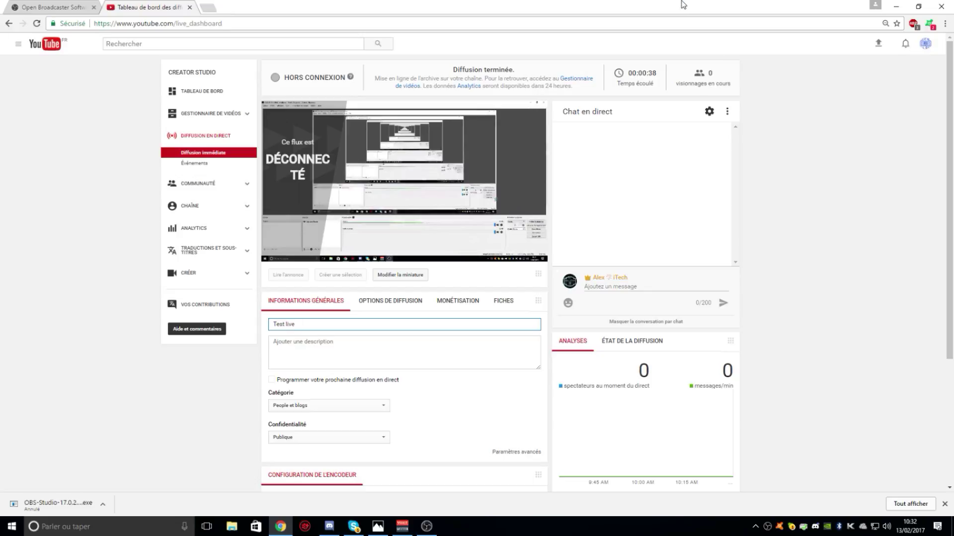
{"action": "left_click", "coordinate": [213, 92]}
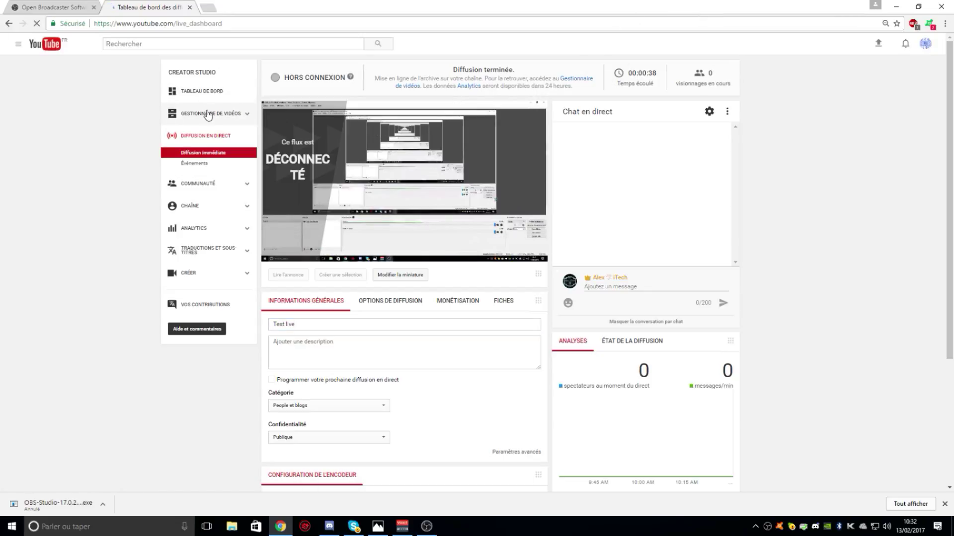
Step: Return to OBS Studio and try Écran 1: 1824x1026 @ 1920,546 as the captured screen of the Capture d'écran source
{"action": "key", "text": "alt+Tab"}
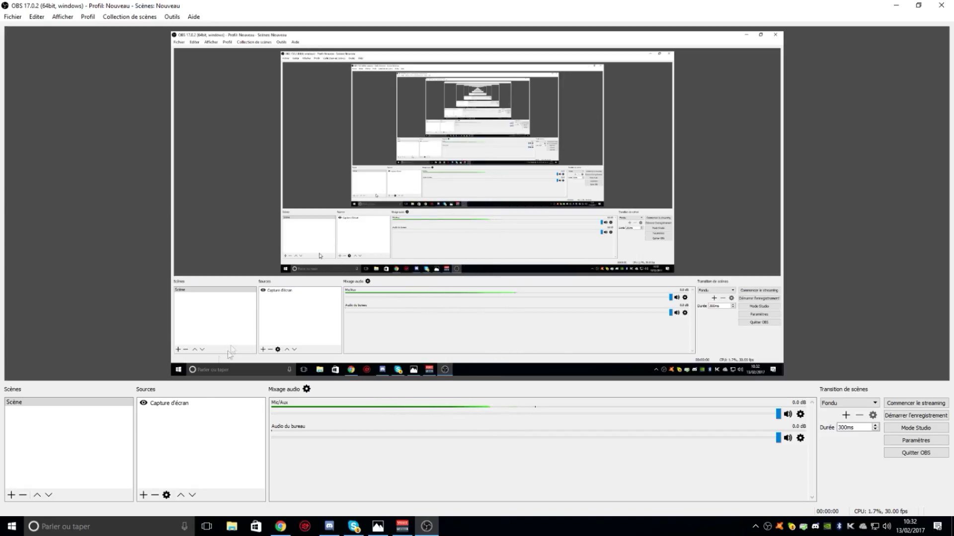
{"action": "left_click", "coordinate": [169, 403]}
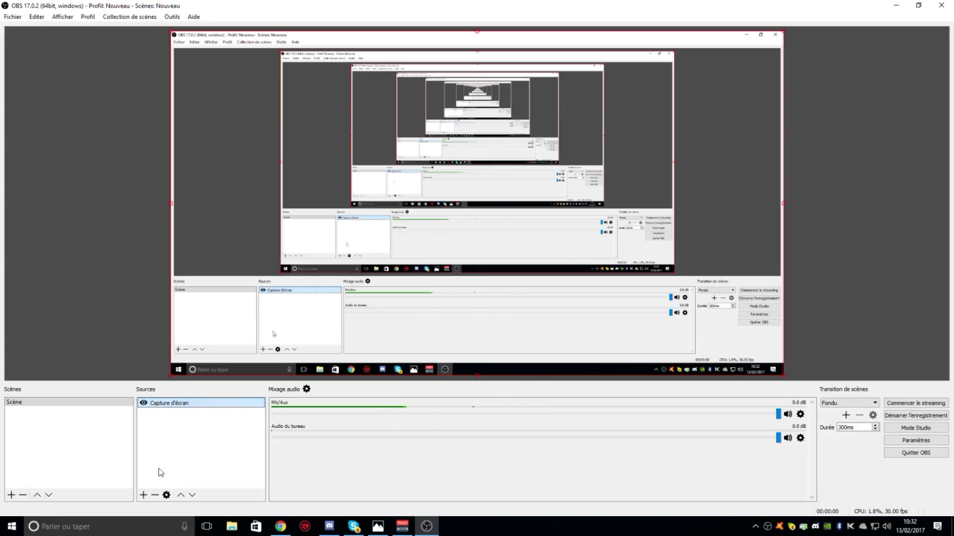
{"action": "left_click", "coordinate": [167, 495]}
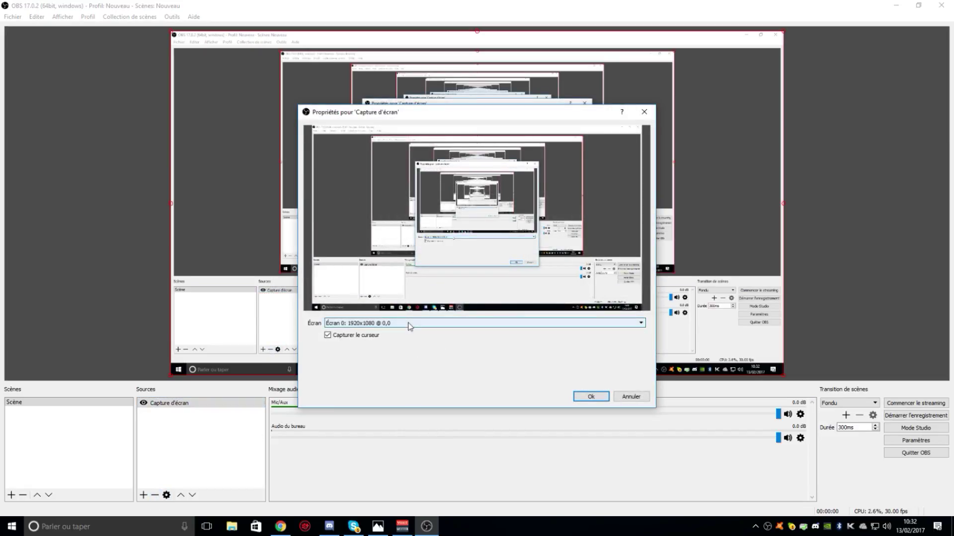
{"action": "left_click", "coordinate": [143, 495]}
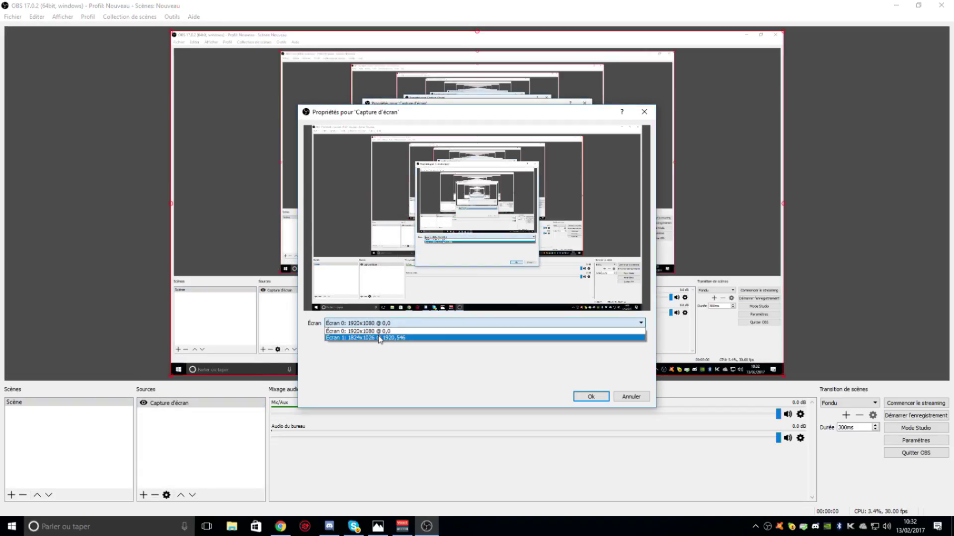
{"action": "left_click", "coordinate": [382, 338]}
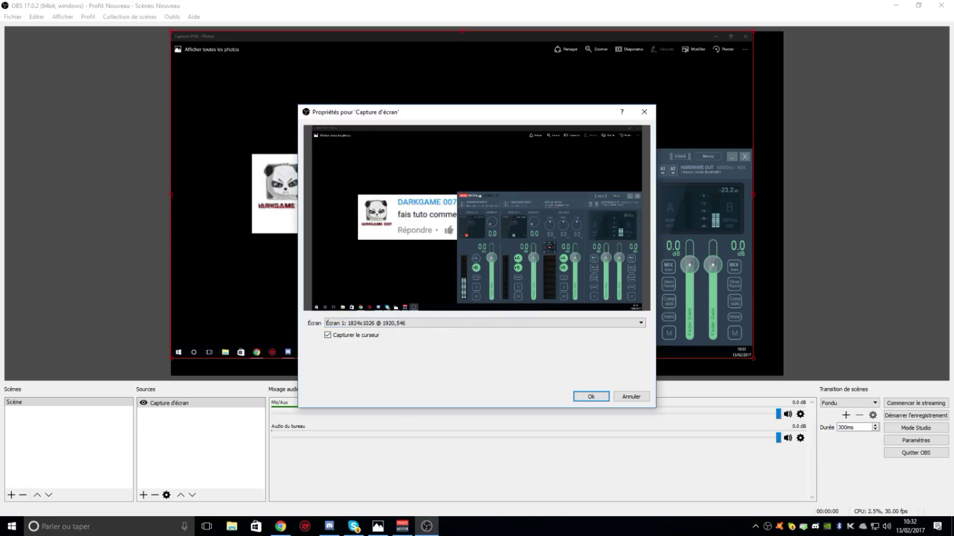
{"action": "left_click", "coordinate": [729, 157]}
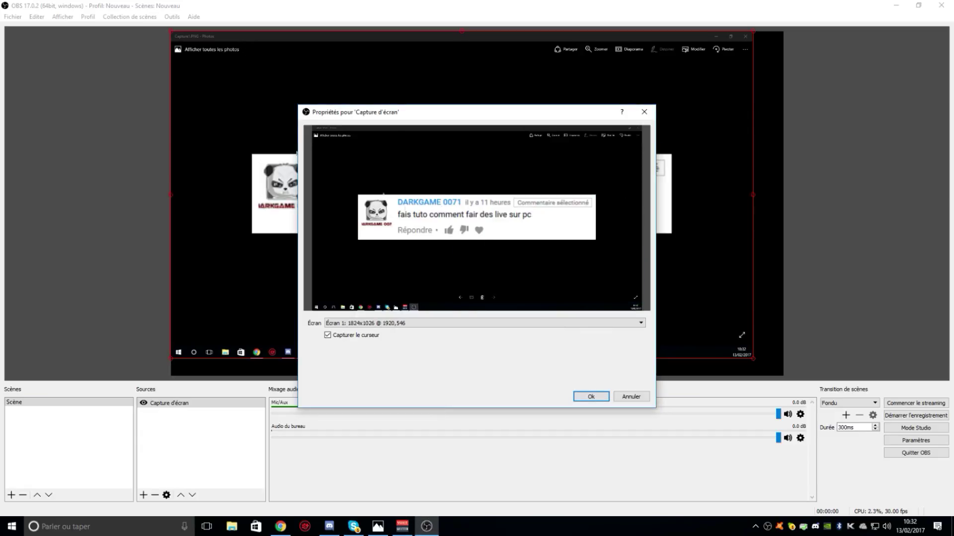
{"action": "left_click", "coordinate": [400, 529]}
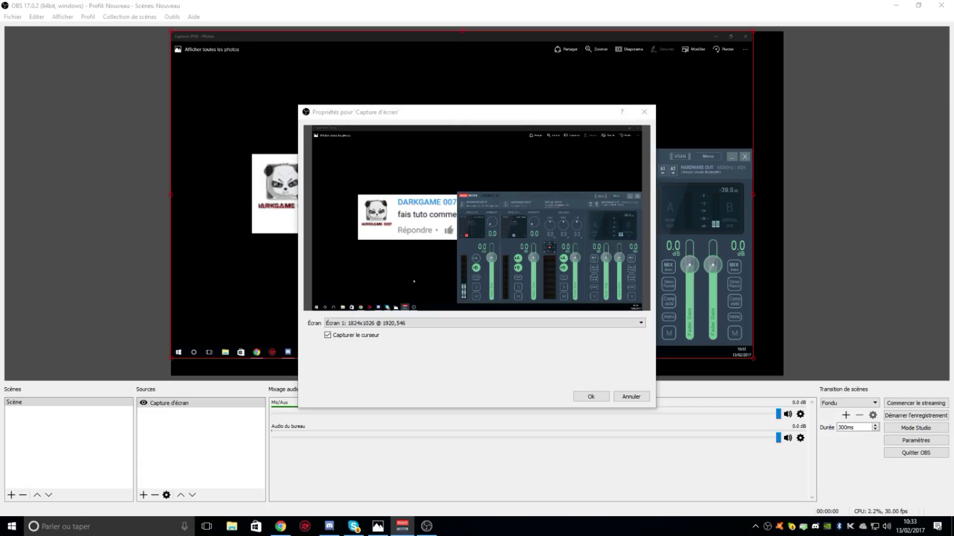
Step: Set the source's captured screen back to Écran 0: 1920x1080 @ 0,0 and confirm its properties with Capturer le curseur enabled
{"action": "left_click", "coordinate": [480, 323]}
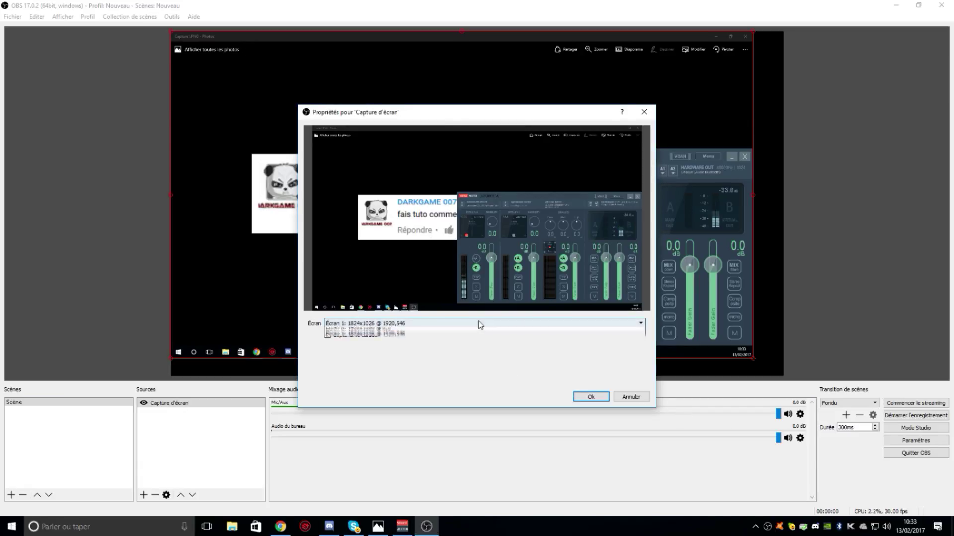
{"action": "left_click", "coordinate": [473, 332]}
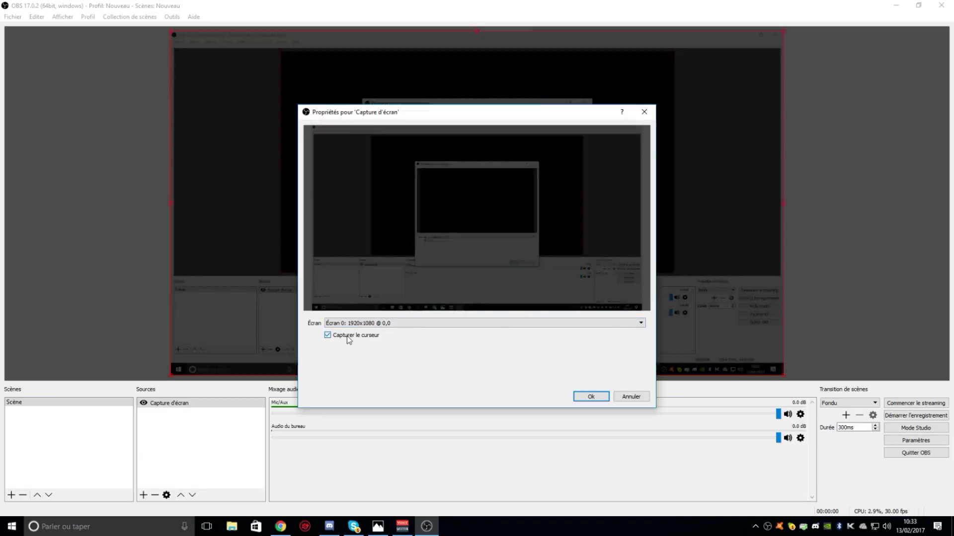
{"action": "left_click", "coordinate": [347, 337]}
{"action": "mouse_move", "coordinate": [540, 119]}
{"action": "left_mouse_down"}
{"action": "mouse_move", "coordinate": [500, 134]}
{"action": "mouse_move", "coordinate": [614, 126]}
{"action": "mouse_move", "coordinate": [523, 100]}
{"action": "mouse_move", "coordinate": [543, 119]}
{"action": "left_mouse_up"}
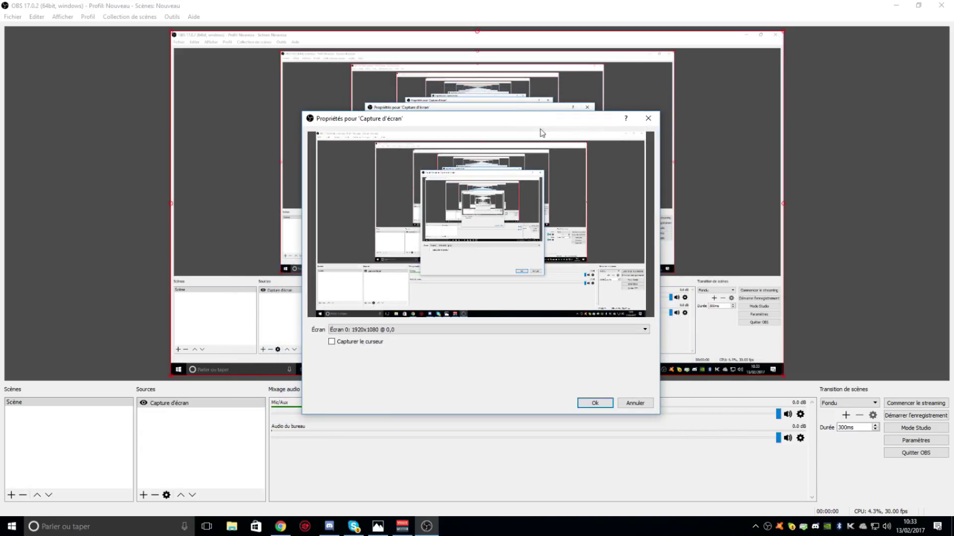
{"action": "left_click", "coordinate": [351, 342]}
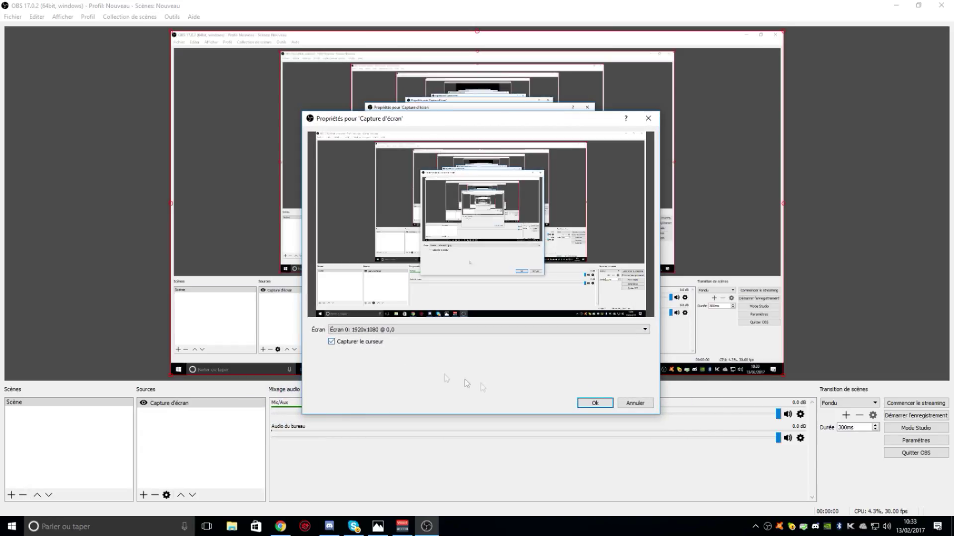
{"action": "left_click", "coordinate": [607, 407]}
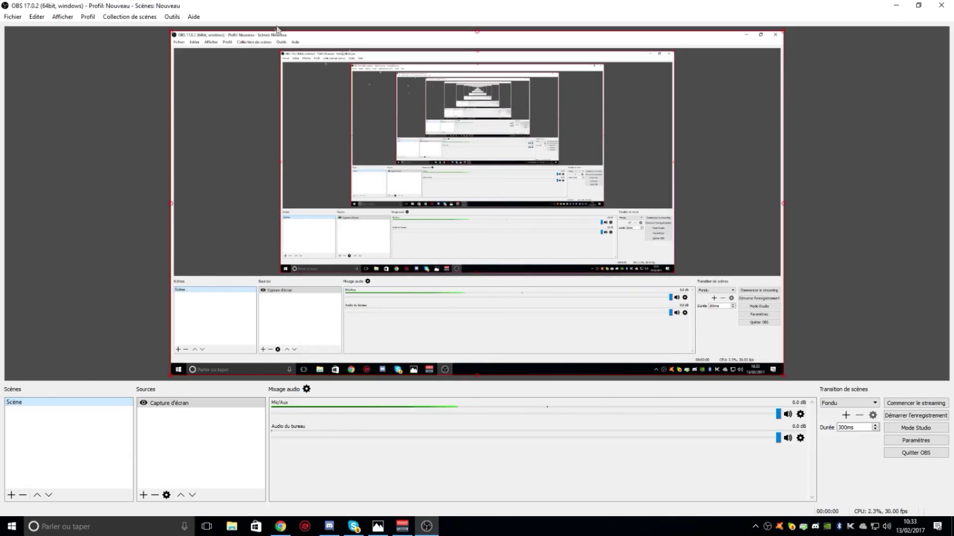
Step: Review the source types available for adding to the scene without adding one
{"action": "left_click", "coordinate": [144, 495]}
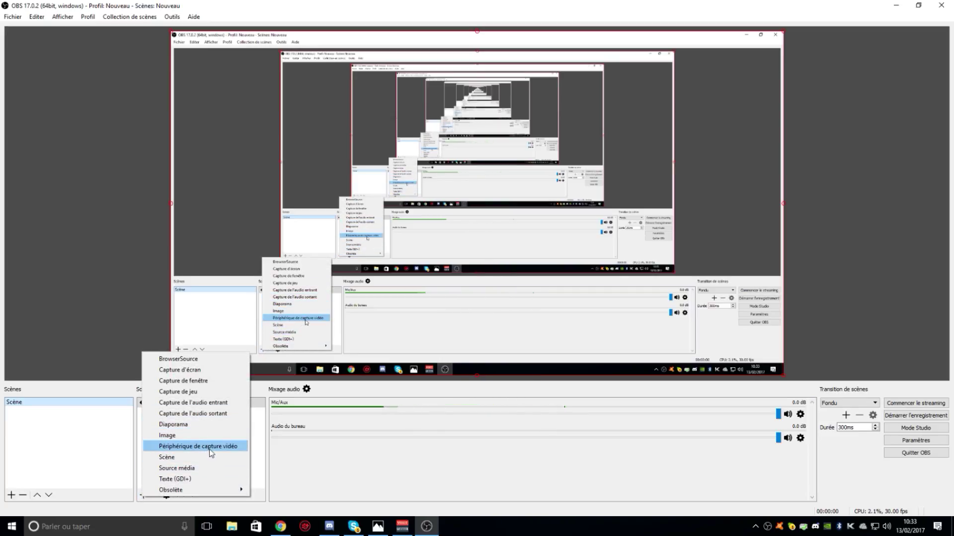
{"action": "left_click", "coordinate": [76, 454]}
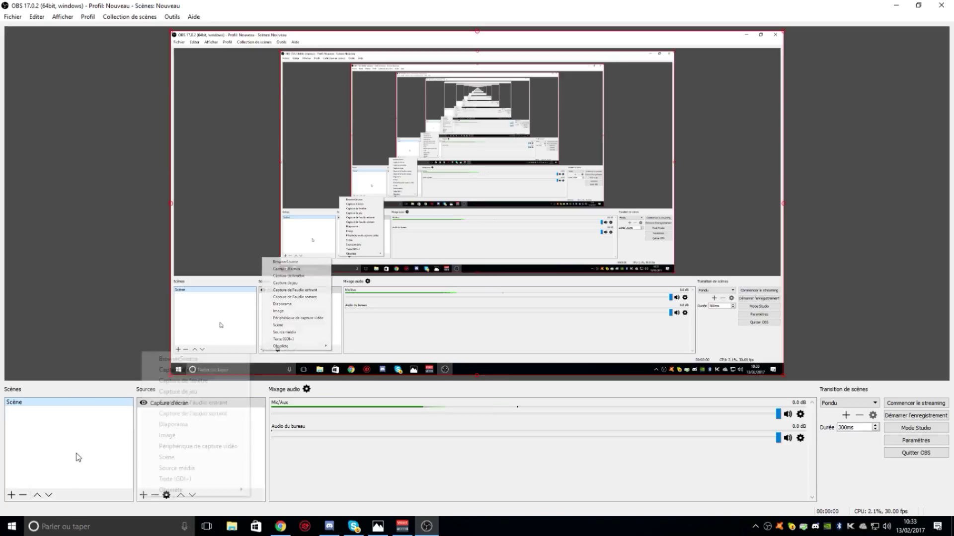
Step: Close OBS Studio and move its desktop shortcut to the free spot below Deluge
{"action": "left_click", "coordinate": [896, 5]}
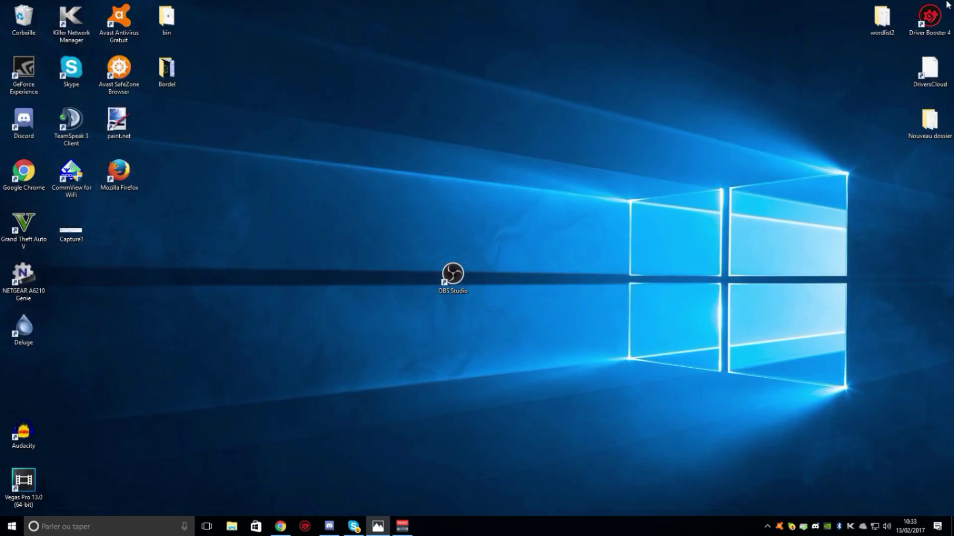
{"action": "left_click_drag", "start_coordinate": [452, 276], "coordinate": [21, 392]}
Step: Bring up the Capture1.PNG comment screenshot in Photos and zoom out on the image
{"action": "left_click", "coordinate": [329, 328]}
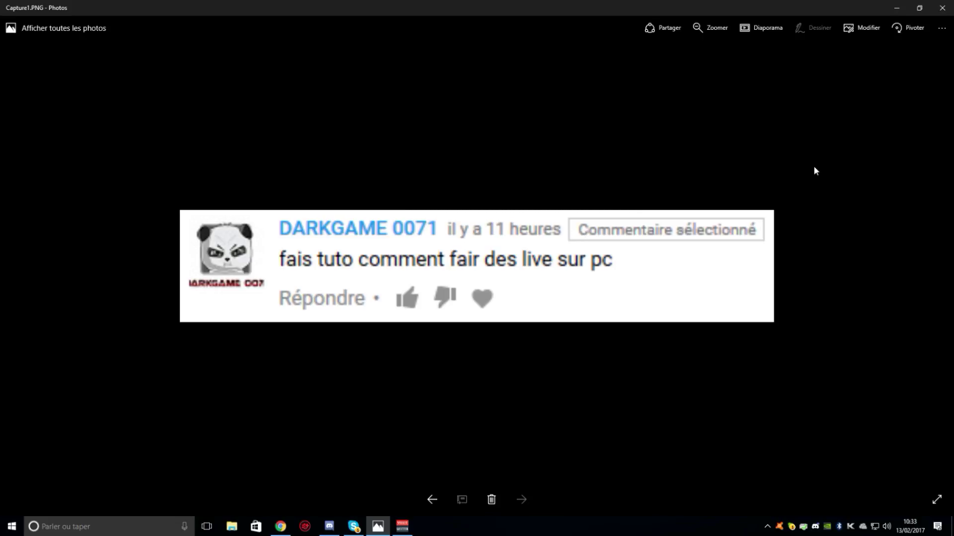
{"action": "scroll", "coordinate": [681, 278], "scroll_direction": "down", "scroll_amount": 2}
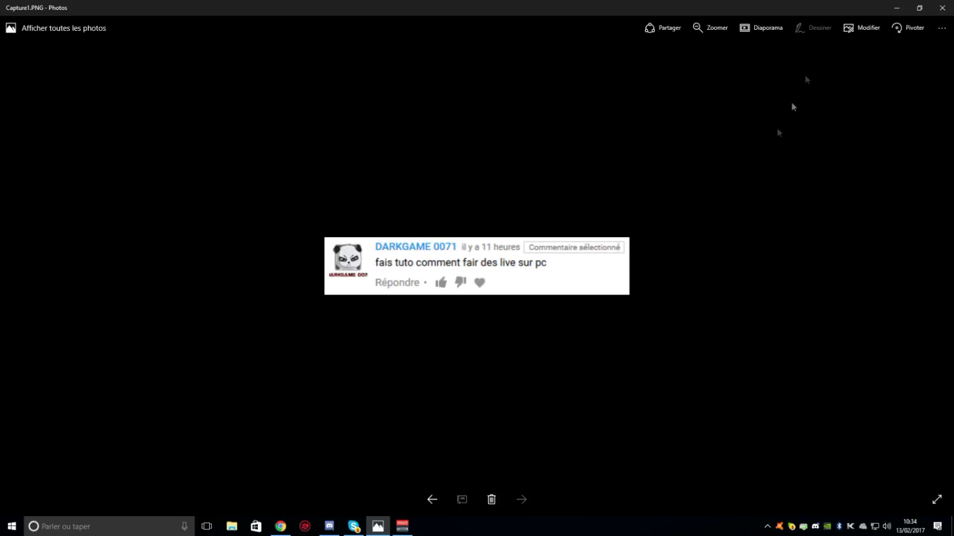